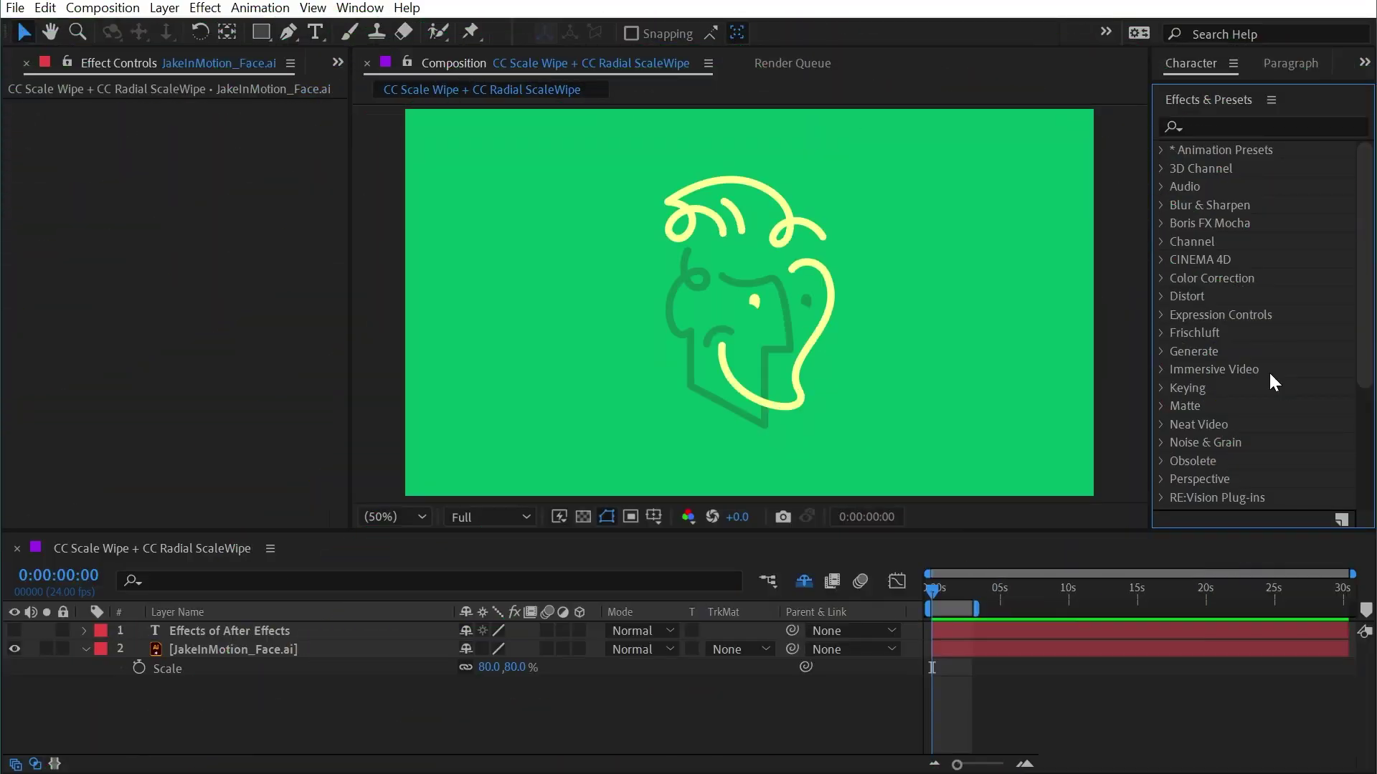
Apply the CC Scale Wipe transition effect to the JakeInMotion_Face.ai layer and set its Stretch to -4.70
{"action": "scroll", "coordinate": [1270, 375], "scroll_direction": "down", "scroll_amount": 5}
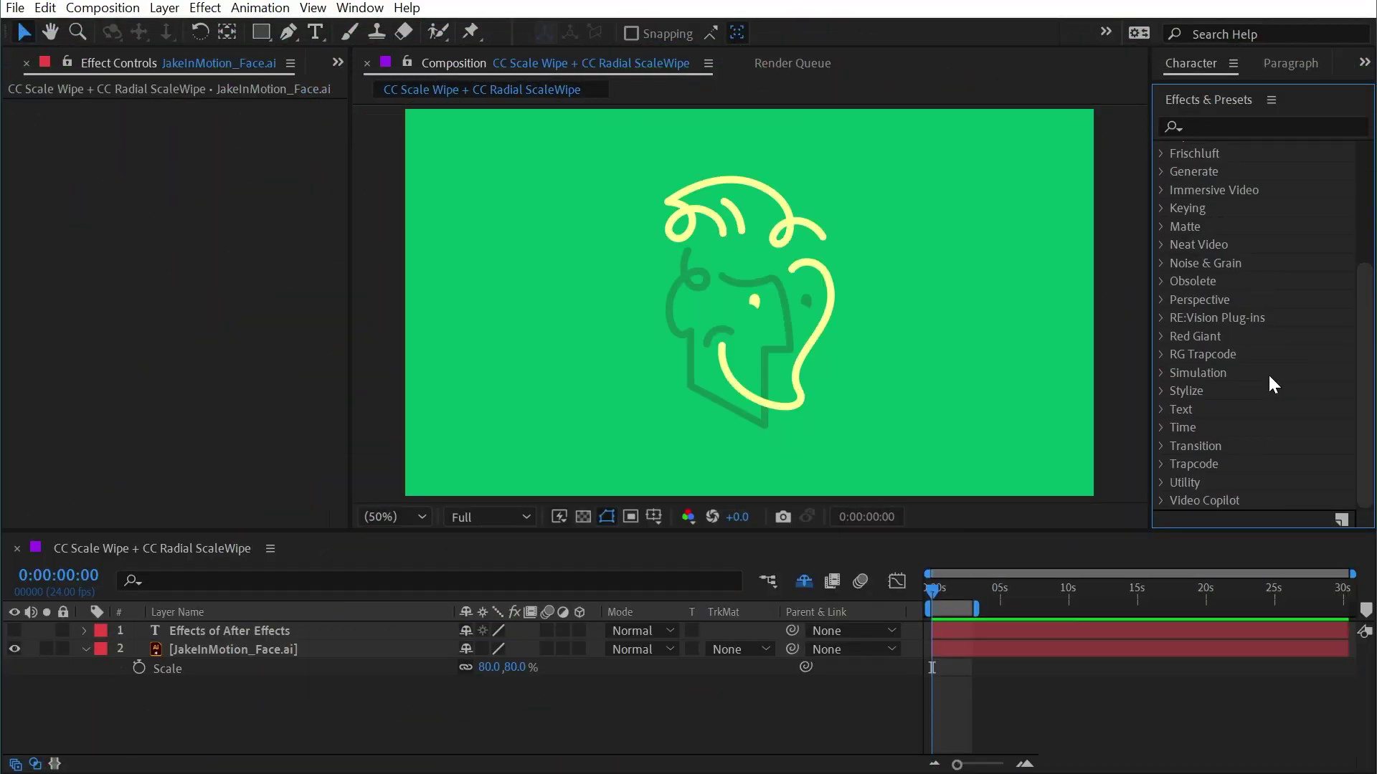
{"action": "left_click", "coordinate": [1161, 443]}
{"action": "scroll", "coordinate": [1224, 433], "scroll_direction": "down", "scroll_amount": 6}
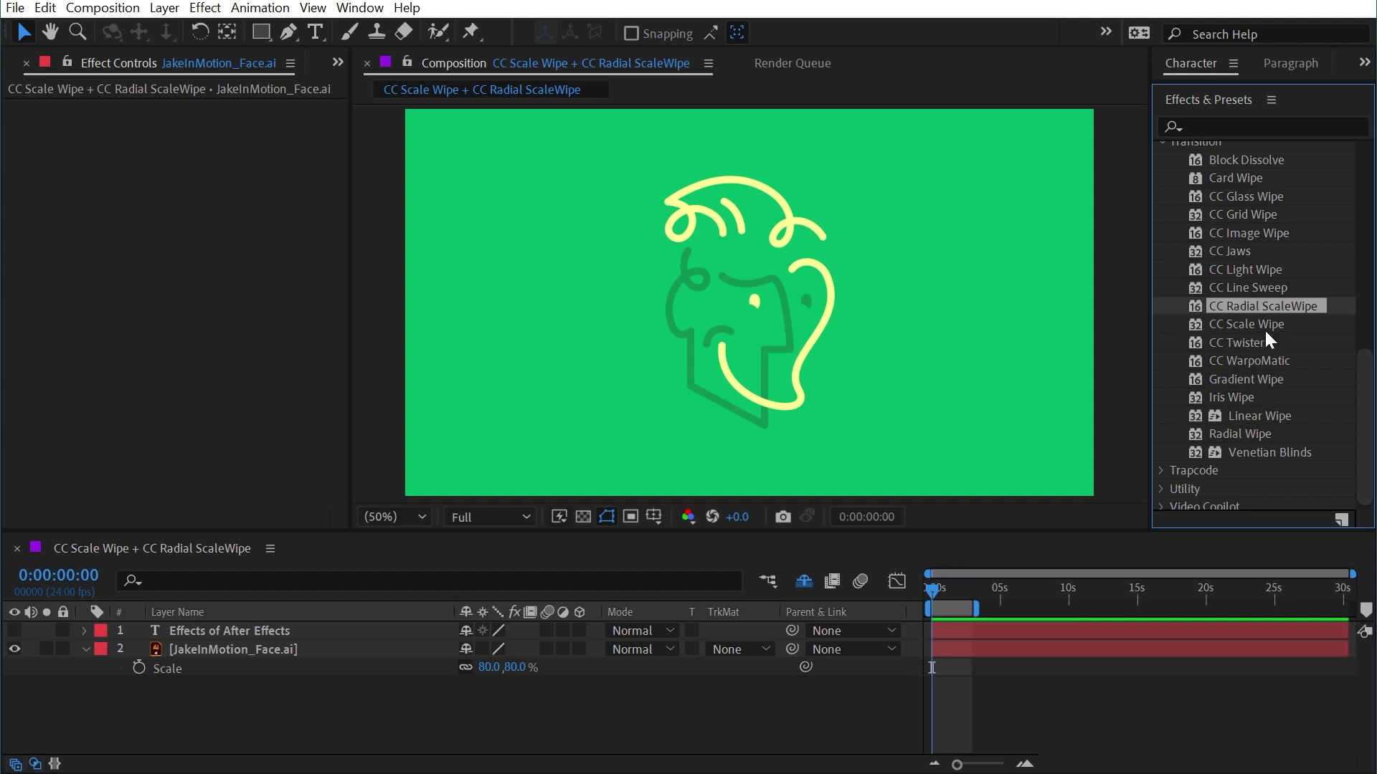
{"action": "left_click_drag", "start_coordinate": [1262, 327], "coordinate": [780, 281]}
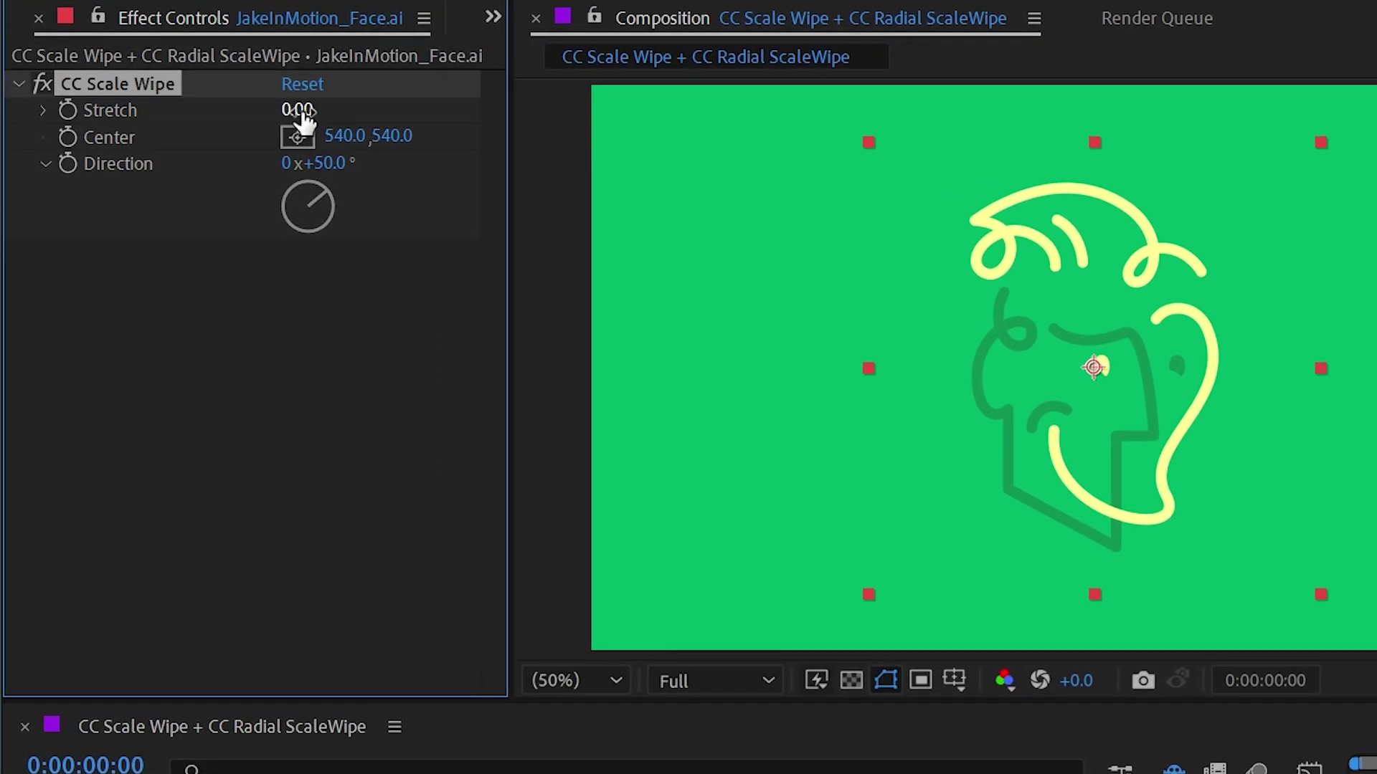
{"action": "mouse_move", "coordinate": [303, 122]}
{"action": "left_mouse_down"}
{"action": "mouse_move", "coordinate": [298, 101]}
{"action": "mouse_move", "coordinate": [381, 93]}
{"action": "mouse_move", "coordinate": [185, 66]}
{"action": "left_mouse_up"}
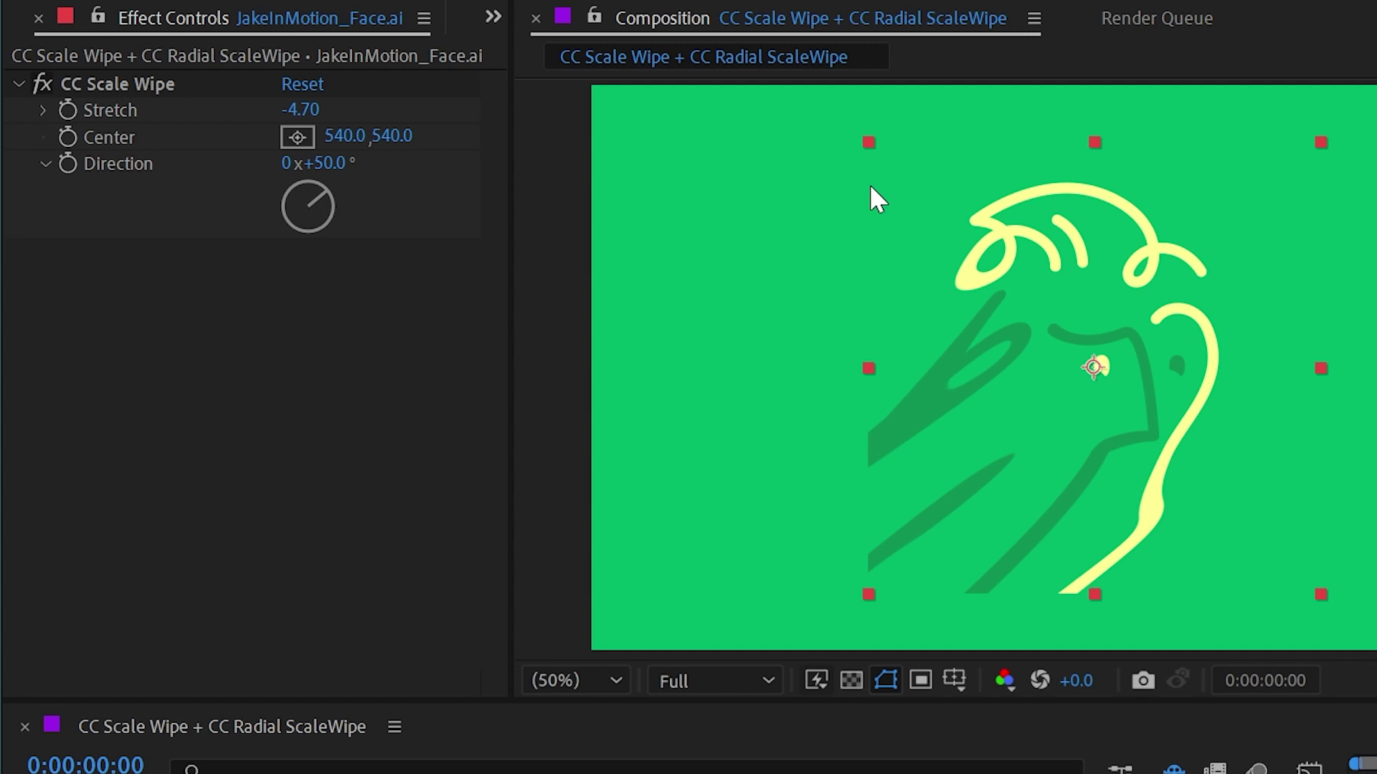
{"action": "left_click", "coordinate": [1051, 310]}
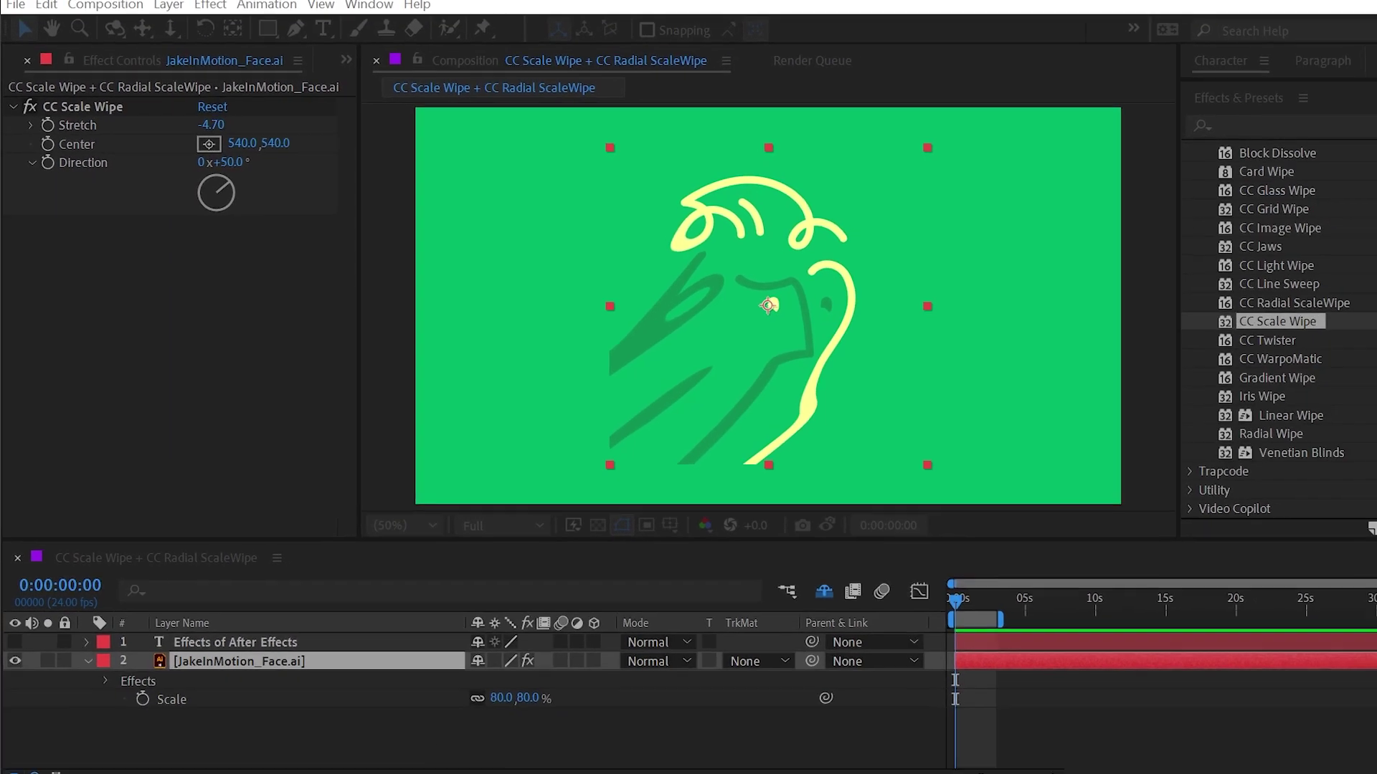
Pre-compose the face layer as Logo, moving all attributes into the new composition
{"action": "key", "text": "ctrl+shift+c"}
{"action": "type", "text": "Logo"}
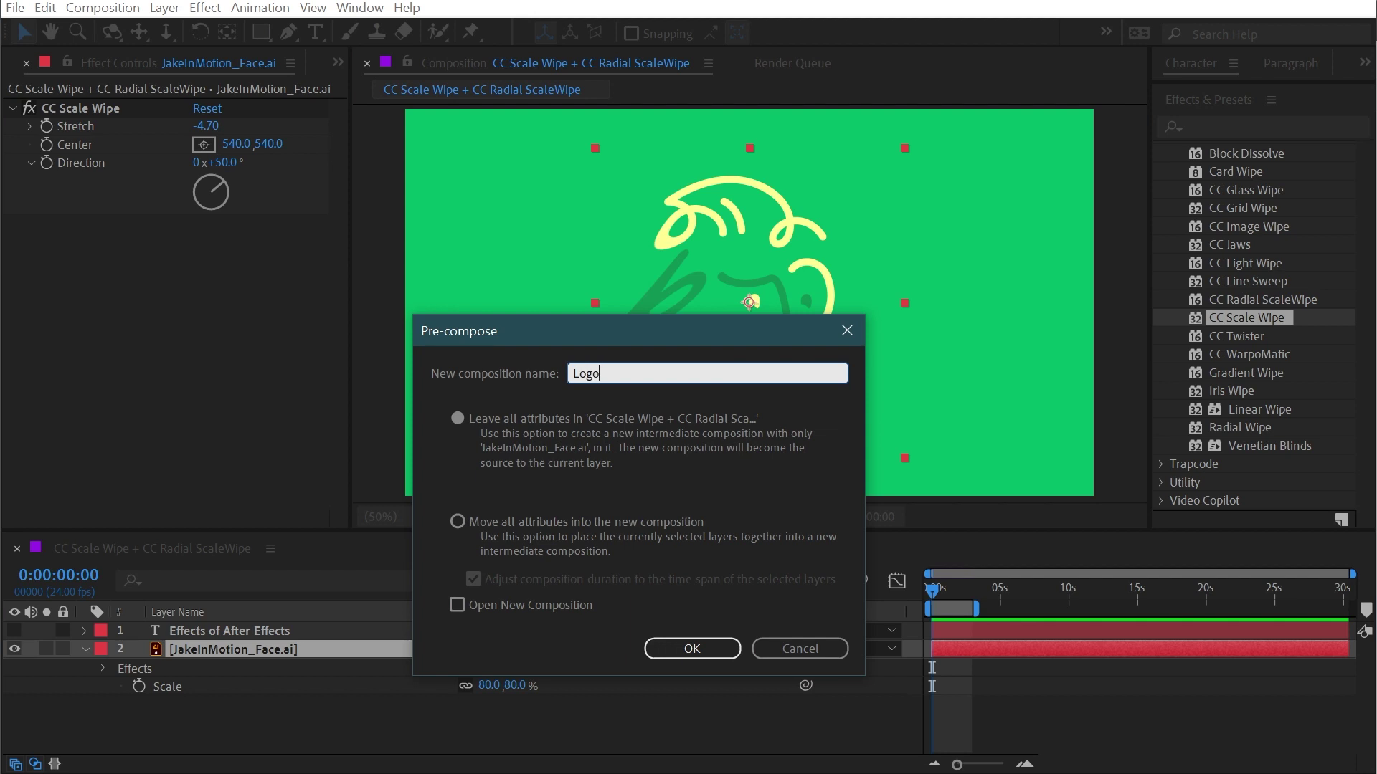
{"action": "left_click", "coordinate": [458, 521]}
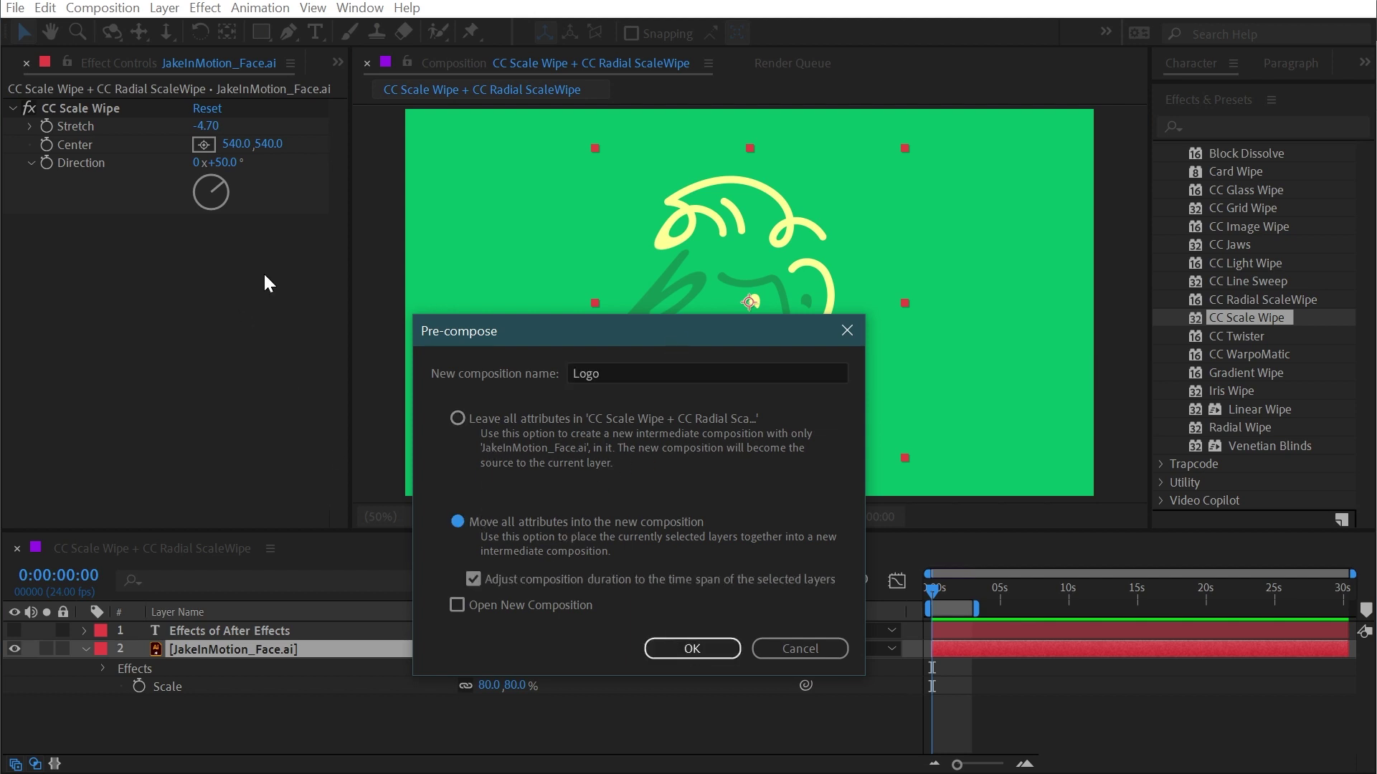
{"action": "left_click", "coordinate": [704, 647]}
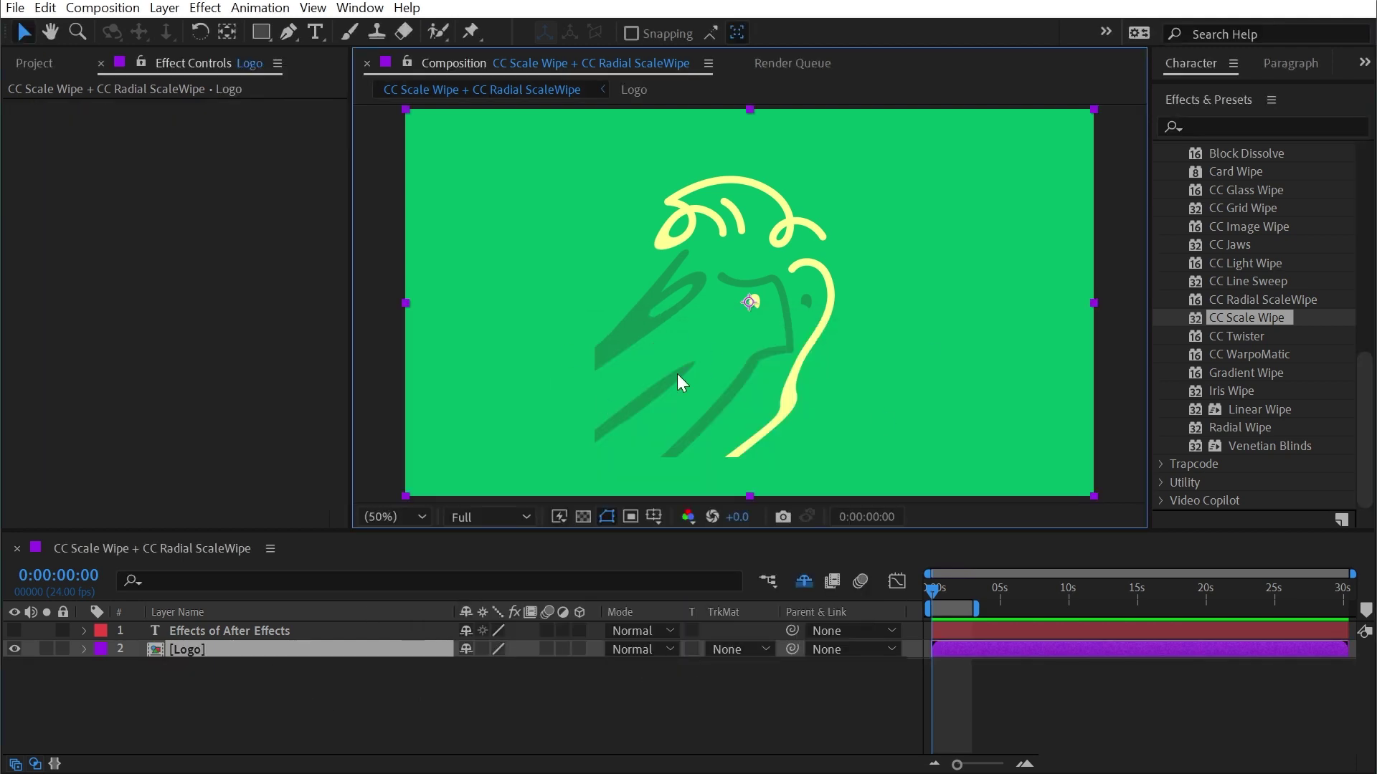
Open the Logo composition and cut CC Scale Wipe from the face layer inside it
{"action": "double_click", "coordinate": [216, 649]}
{"action": "left_click", "coordinate": [339, 635]}
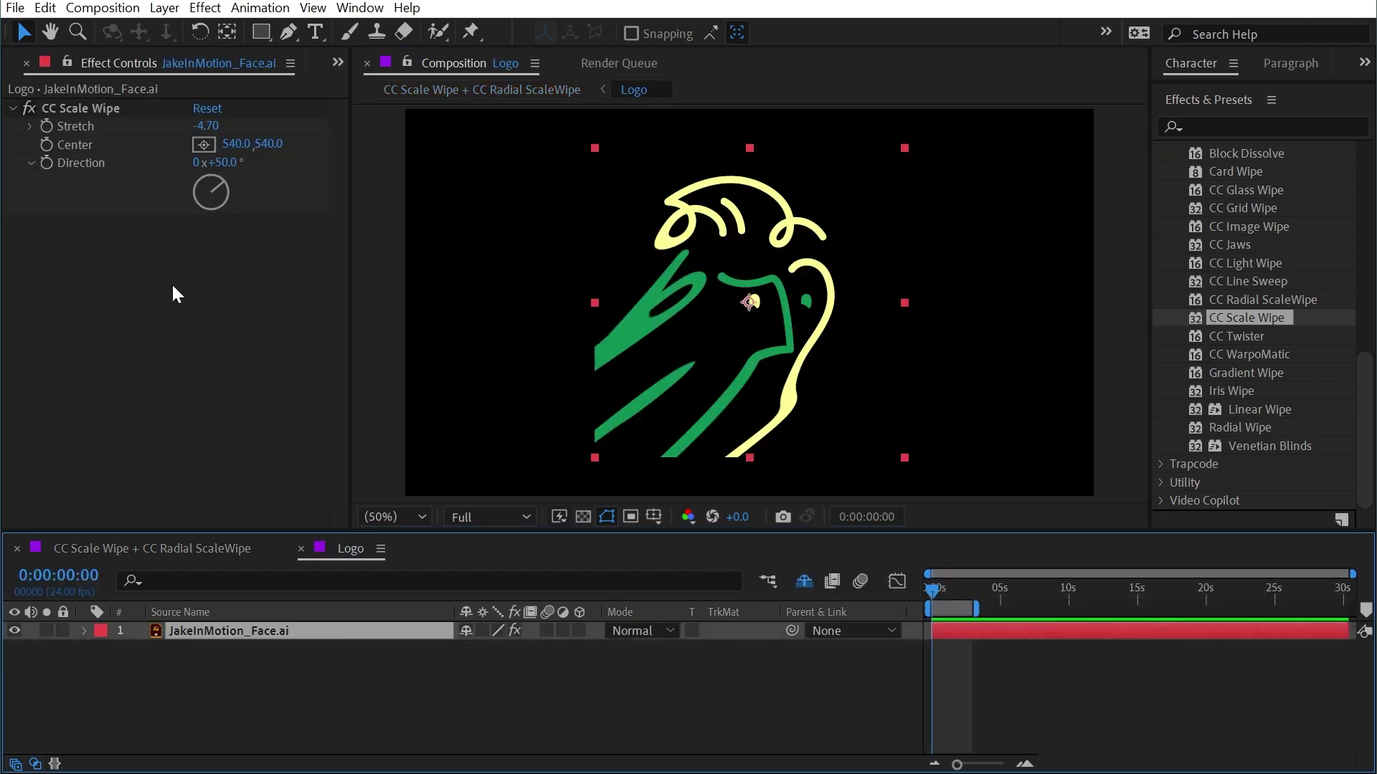
{"action": "left_click", "coordinate": [112, 108]}
{"action": "key", "text": "Delete"}
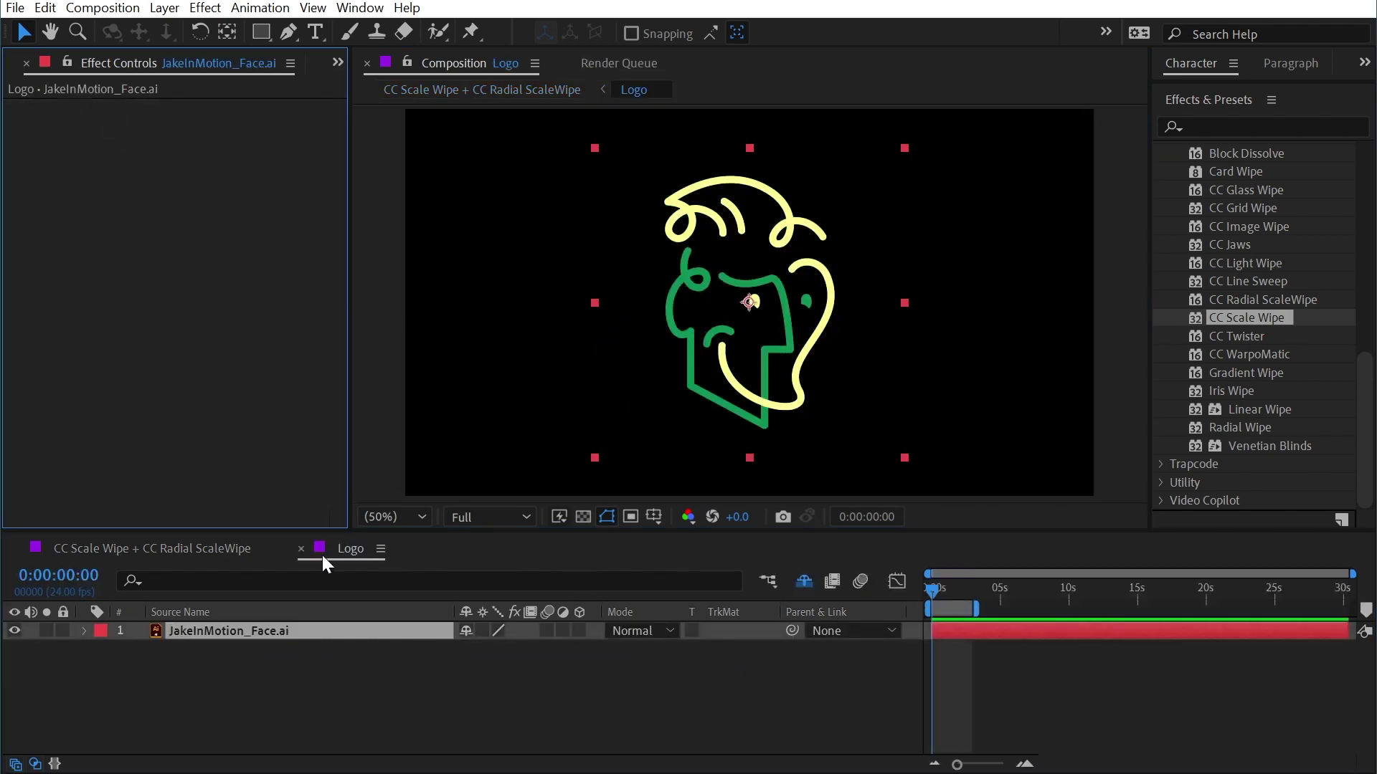
Return to the main composition, paste CC Scale Wipe onto the Logo layer and reset the effect
{"action": "left_click", "coordinate": [302, 549]}
{"action": "left_click", "coordinate": [203, 650]}
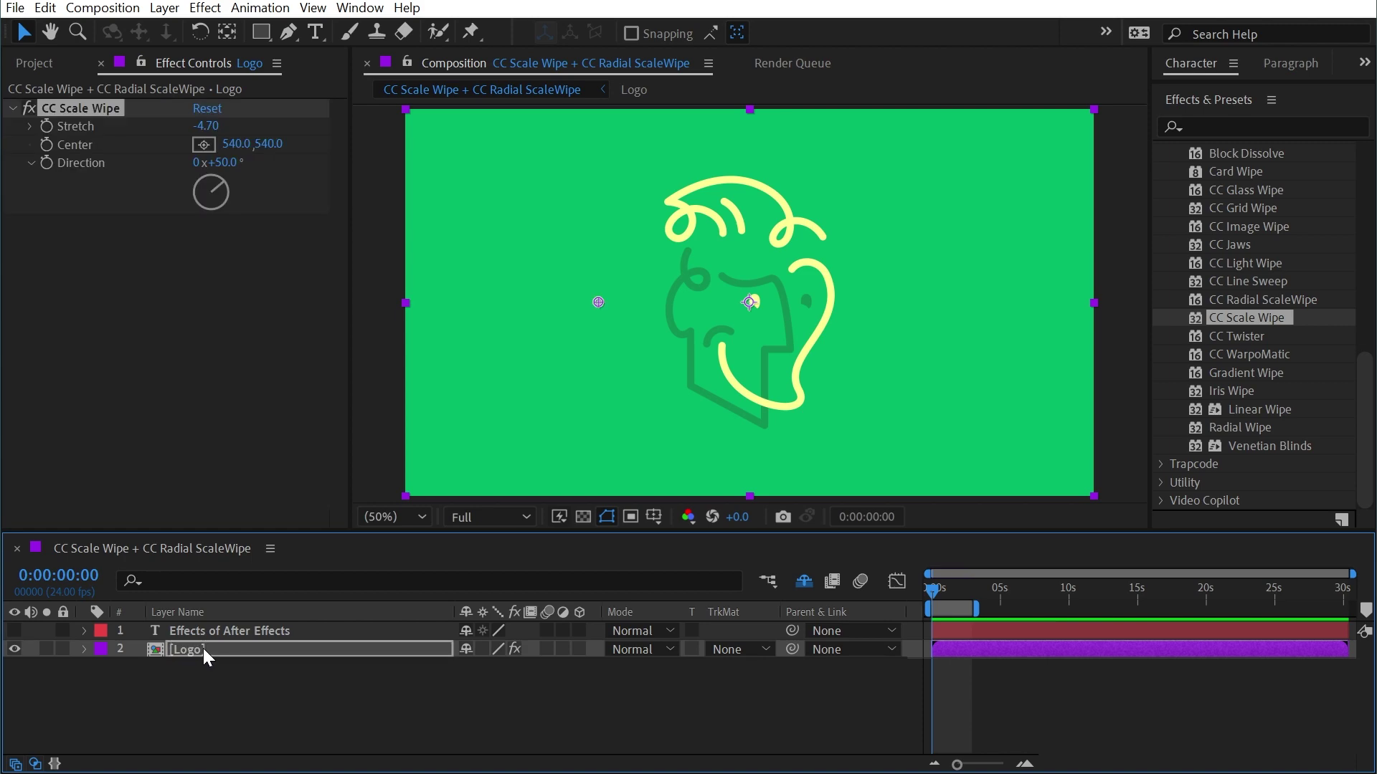
{"action": "left_click", "coordinate": [214, 108]}
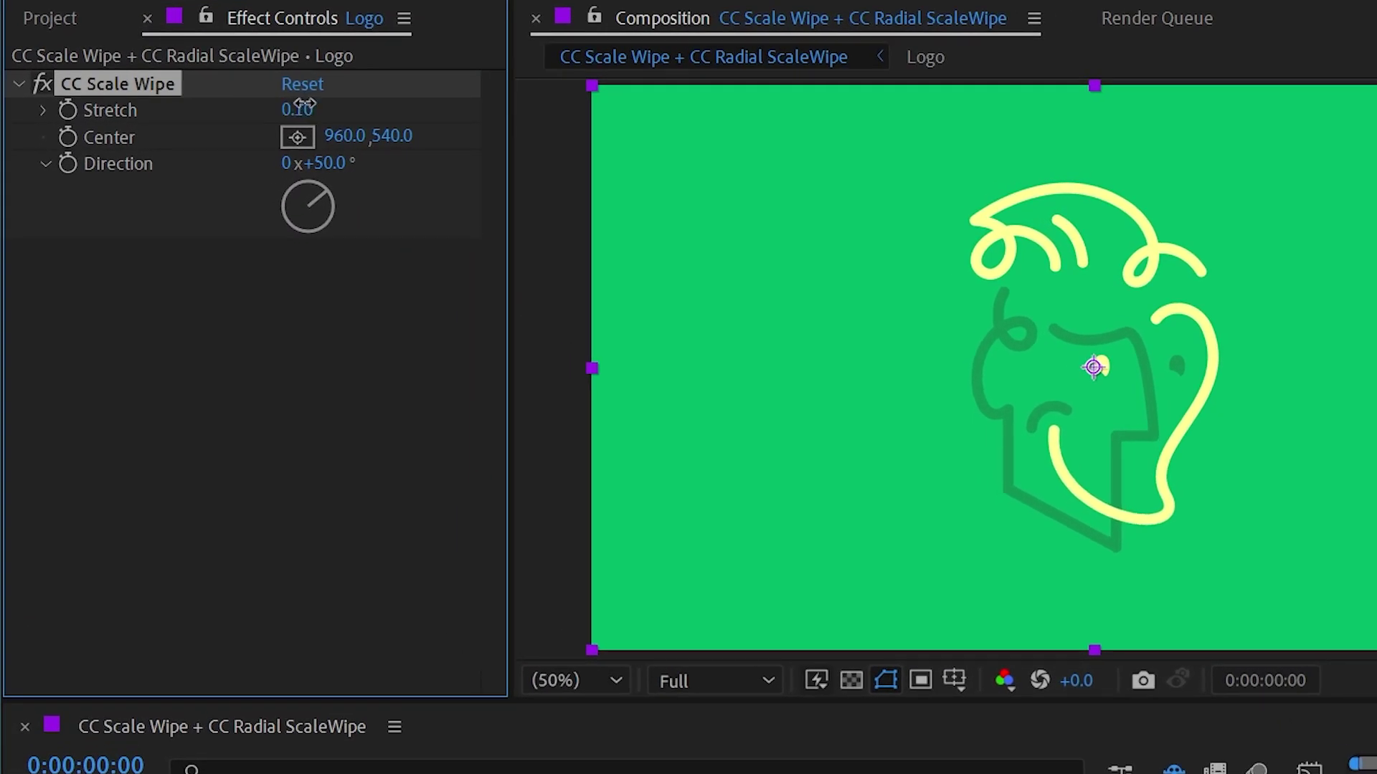
Set the Logo layer's Scale Wipe Stretch to 3.60 and move its Center around the face to 900, 472
{"action": "left_click_drag", "start_coordinate": [304, 106], "coordinate": [360, 103]}
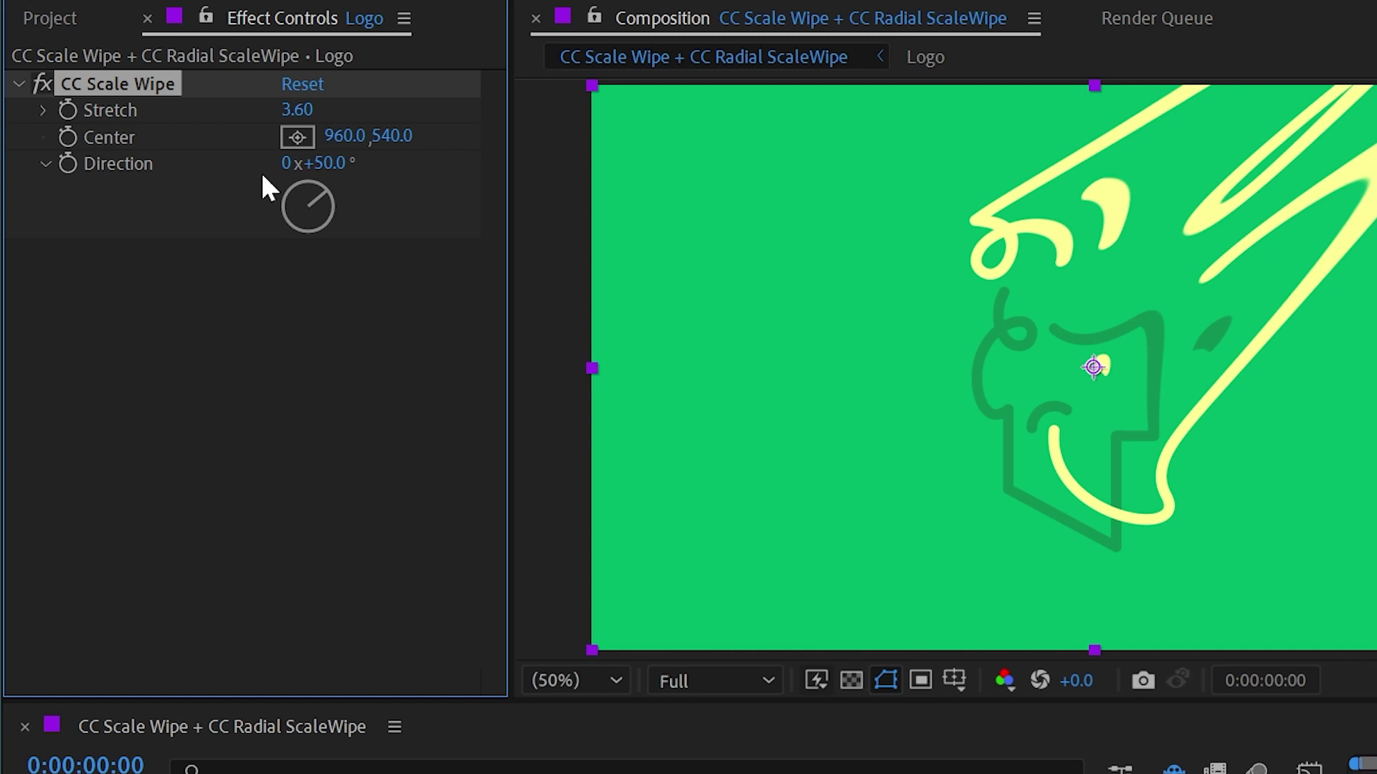
{"action": "left_click_drag", "start_coordinate": [1081, 367], "coordinate": [1205, 194]}
{"action": "left_click_drag", "start_coordinate": [1162, 314], "coordinate": [1002, 429]}
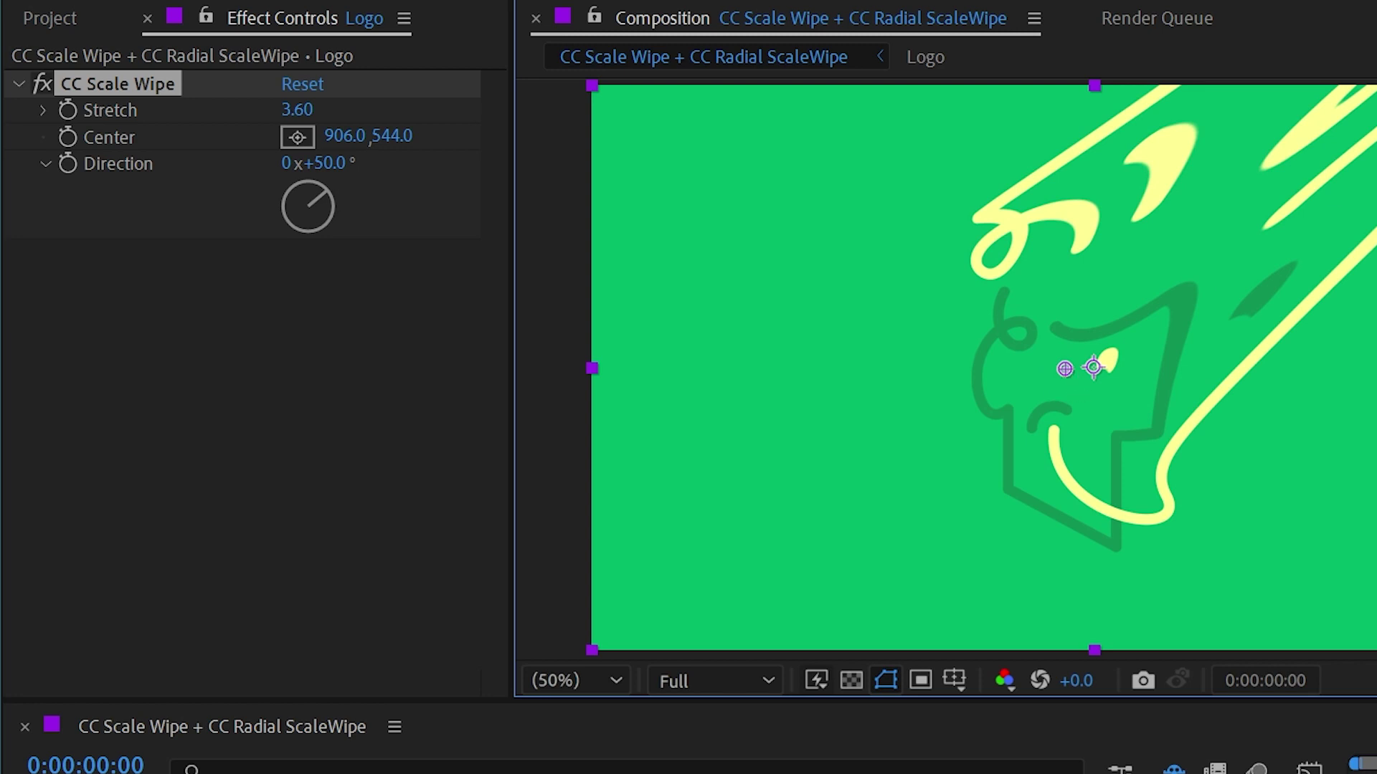
{"action": "left_click_drag", "start_coordinate": [1069, 369], "coordinate": [1061, 331]}
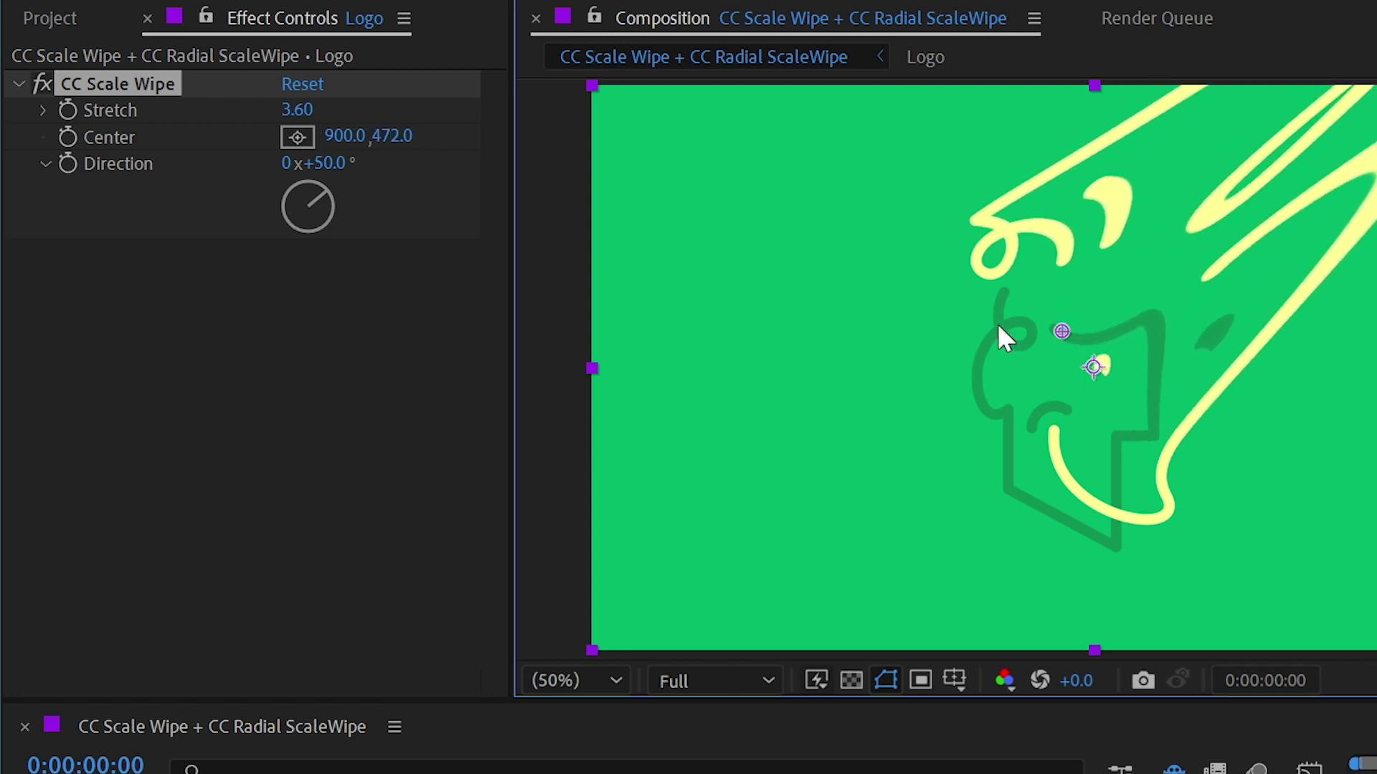
Try a Scale Wipe Direction of 0°, move the Center to 960, 564 and rotate the Direction to 197°
{"action": "left_click", "coordinate": [344, 162]}
{"action": "type", "text": "0"}
{"action": "key", "text": "Return"}
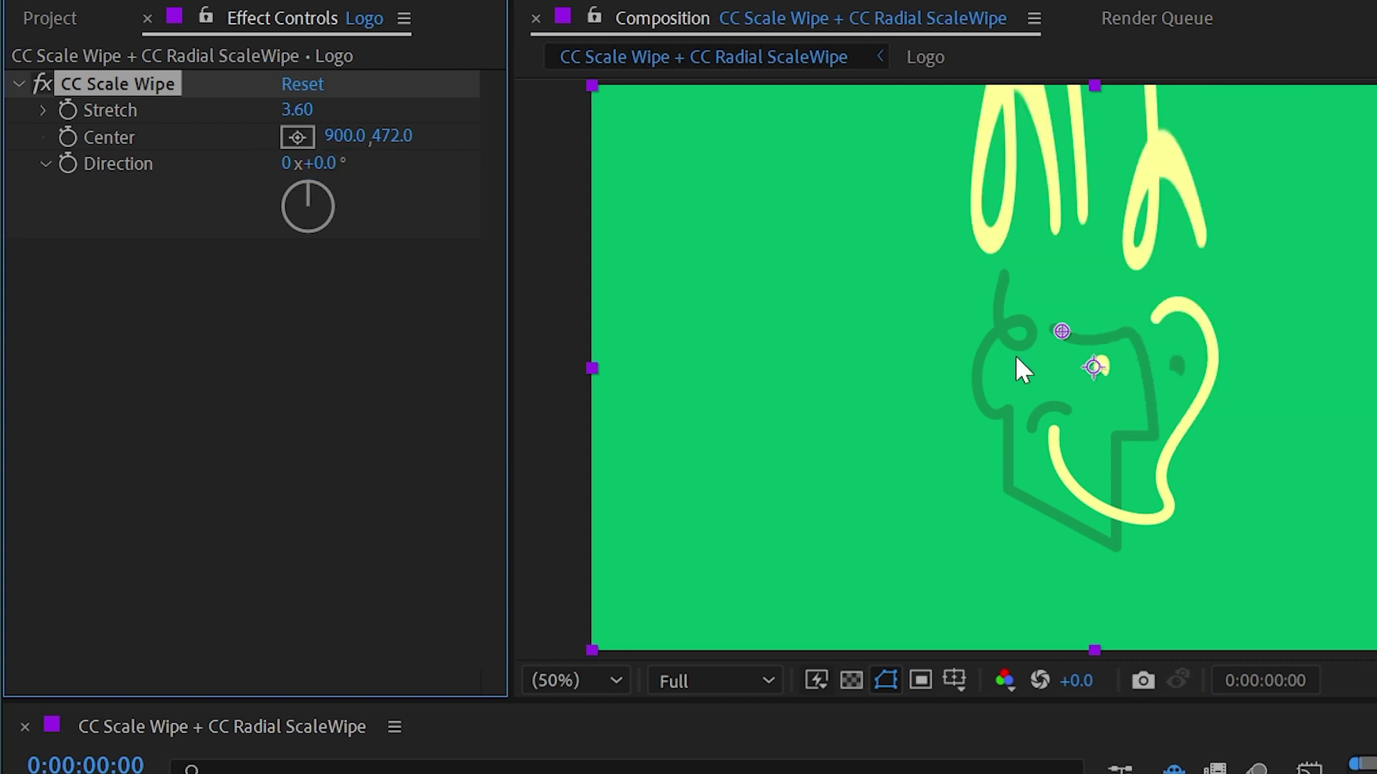
{"action": "left_click_drag", "start_coordinate": [1061, 331], "coordinate": [1066, 83]}
{"action": "left_click_drag", "start_coordinate": [1073, 244], "coordinate": [1093, 386]}
{"action": "left_click_drag", "start_coordinate": [332, 165], "coordinate": [693, 214]}
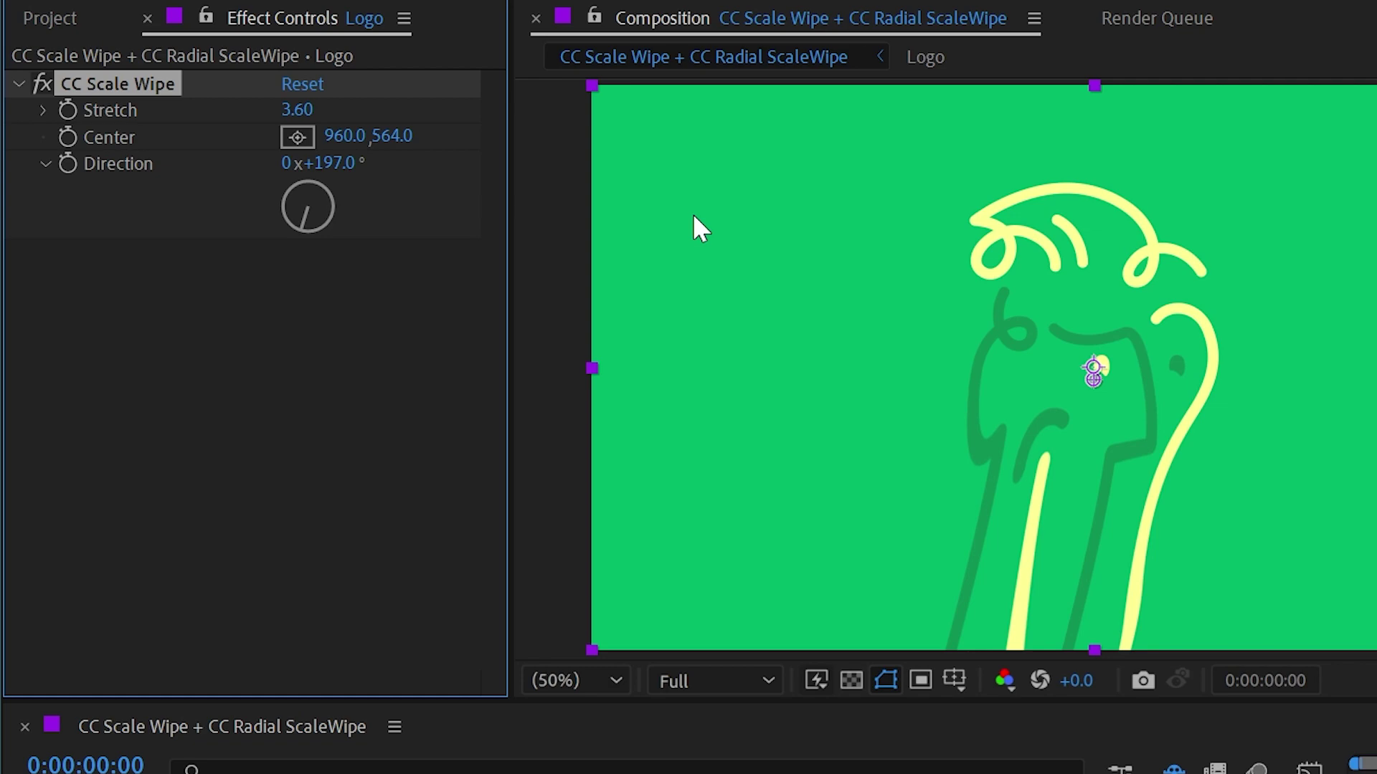
Set the Logo layer's Scale Wipe to Stretch 100, Direction 0° and Center 960, 152
{"action": "left_click_drag", "start_coordinate": [297, 111], "coordinate": [430, 110]}
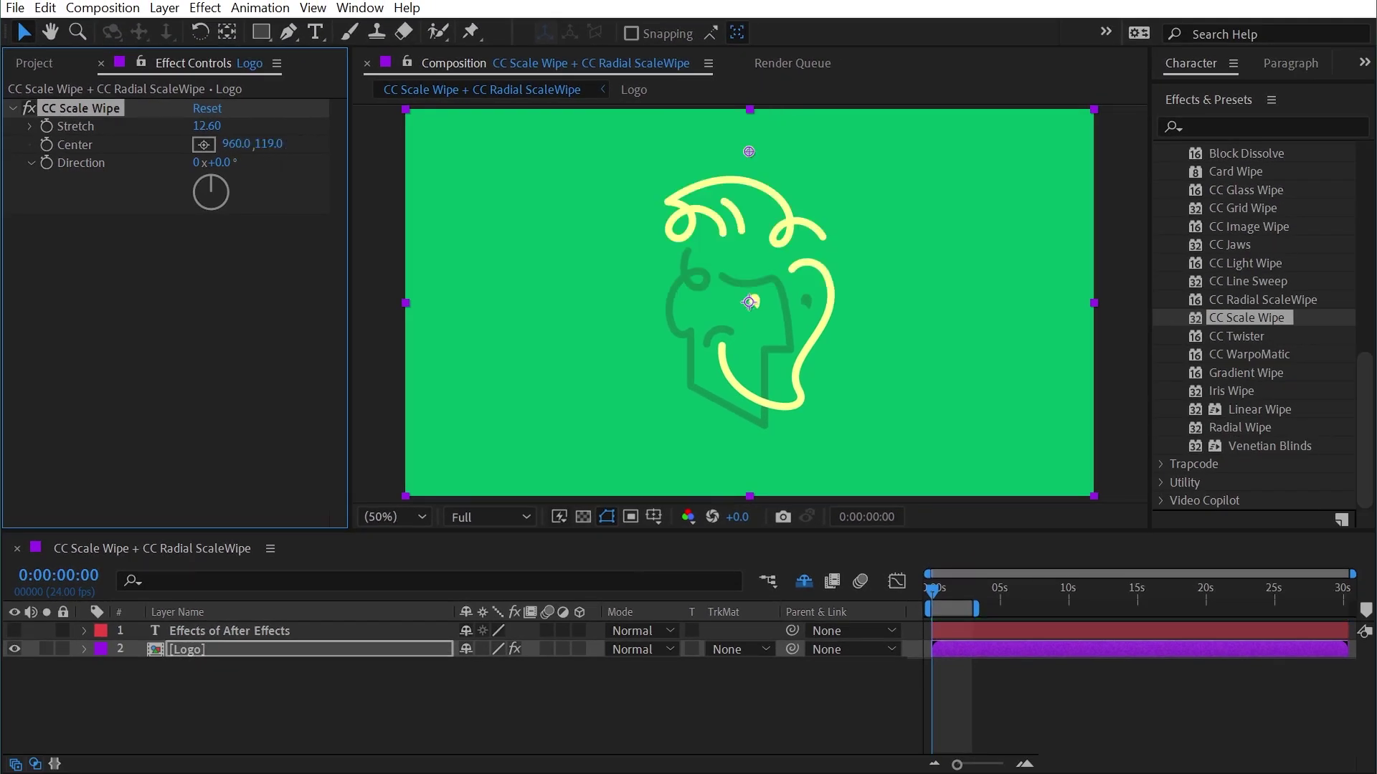
{"action": "left_click_drag", "start_coordinate": [269, 144], "coordinate": [58, 191]}
{"action": "left_click_drag", "start_coordinate": [203, 126], "coordinate": [91, 112]}
{"action": "left_click_drag", "start_coordinate": [269, 144], "coordinate": [556, 203]}
{"action": "left_click_drag", "start_coordinate": [557, 202], "coordinate": [500, 201]}
{"action": "left_click_drag", "start_coordinate": [204, 126], "coordinate": [1373, 3]}
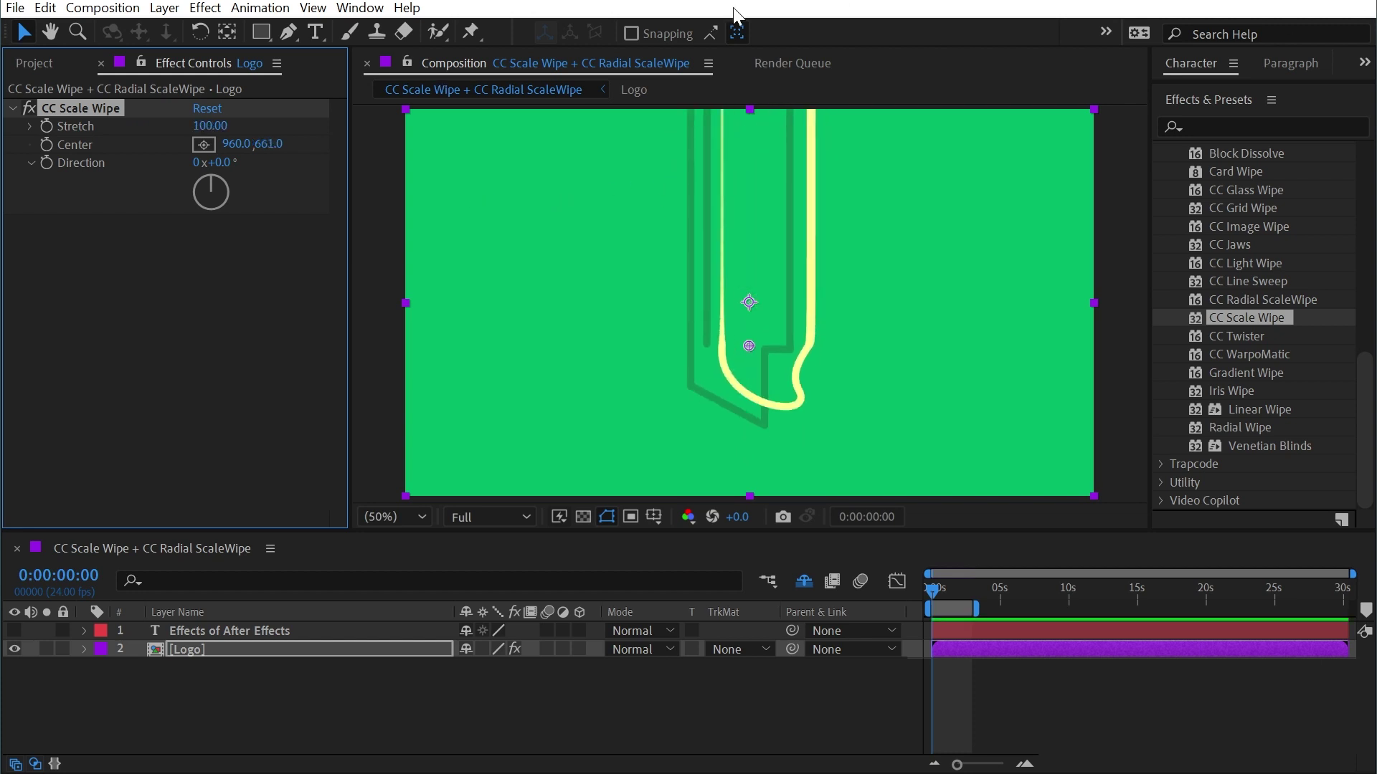
{"action": "left_click_drag", "start_coordinate": [268, 146], "coordinate": [2, 149]}
{"action": "left_click_drag", "start_coordinate": [86, 146], "coordinate": [11, 161]}
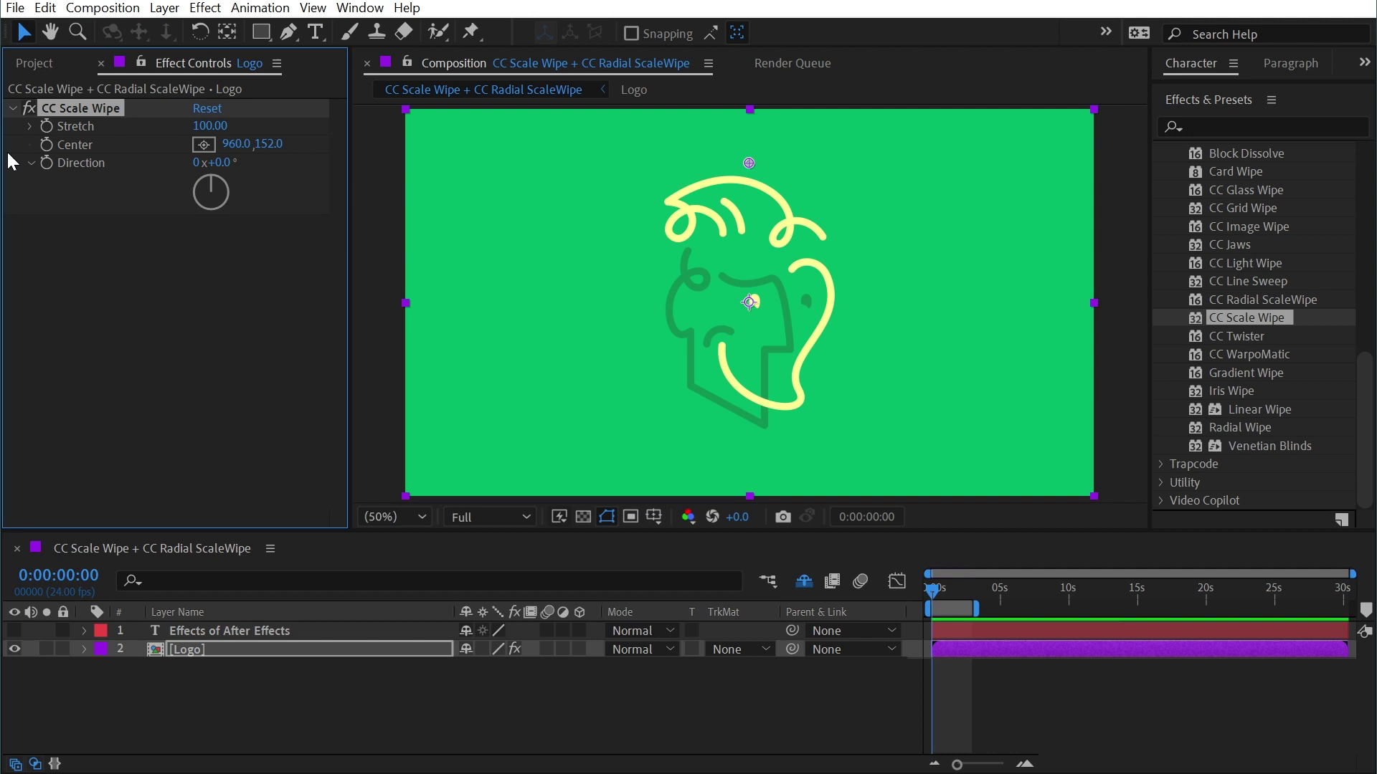
Show the Effects of After Effects text layer, hide the Logo layer and paste CC Scale Wipe onto the text
{"action": "left_click", "coordinate": [15, 630]}
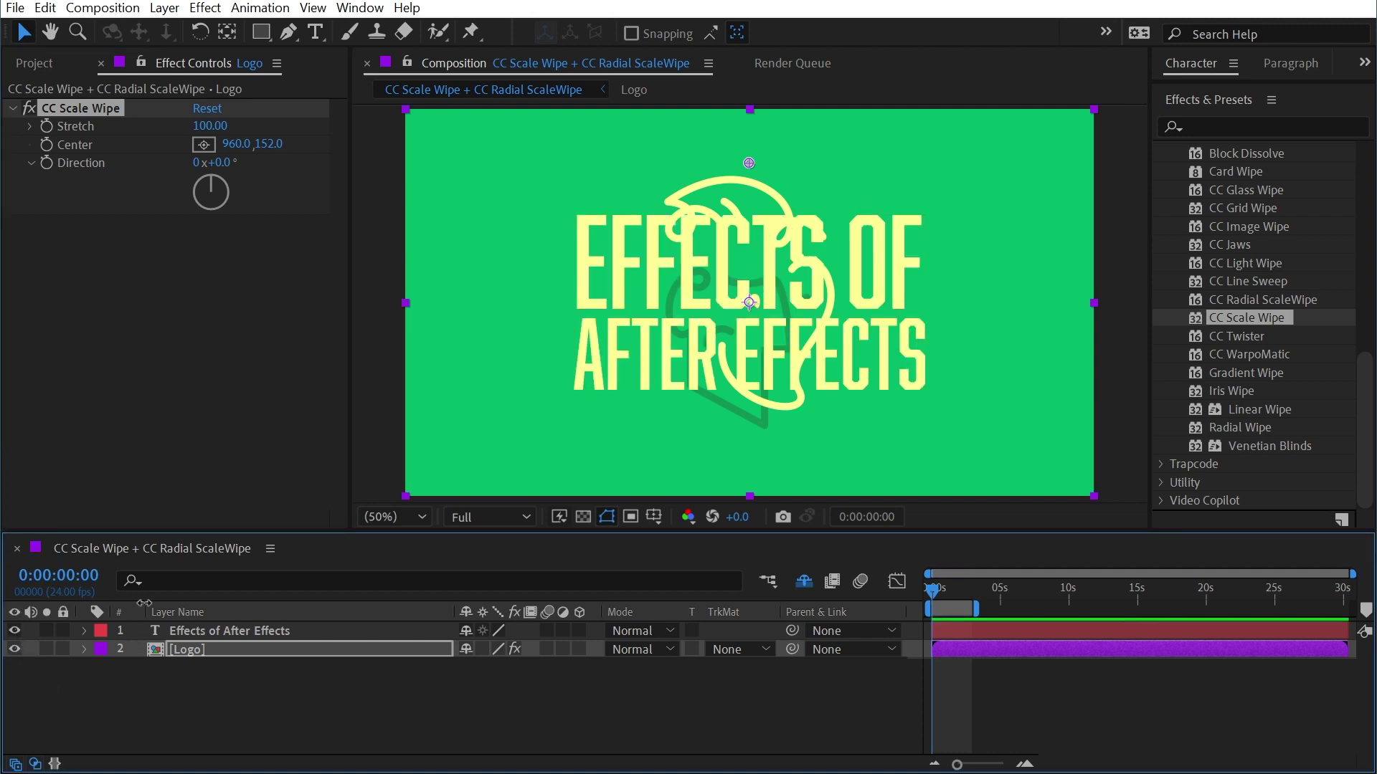
{"action": "left_click", "coordinate": [15, 649]}
{"action": "left_click", "coordinate": [193, 630]}
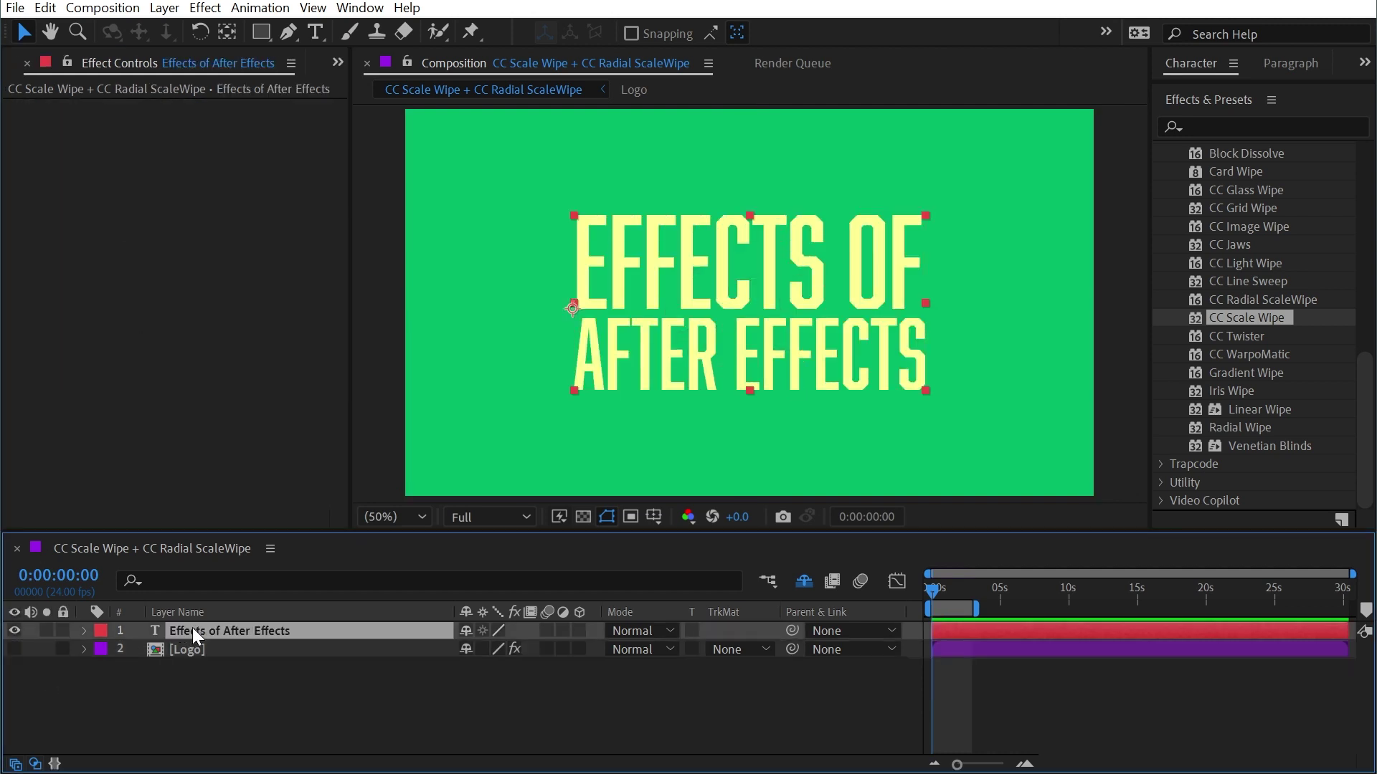
{"action": "key", "text": "ctrl+v"}
Set the text layer's Scale Wipe Direction to 90° and move its Center to 952, 580
{"action": "left_click_drag", "start_coordinate": [749, 163], "coordinate": [932, 317]}
{"action": "left_click", "coordinate": [215, 163]}
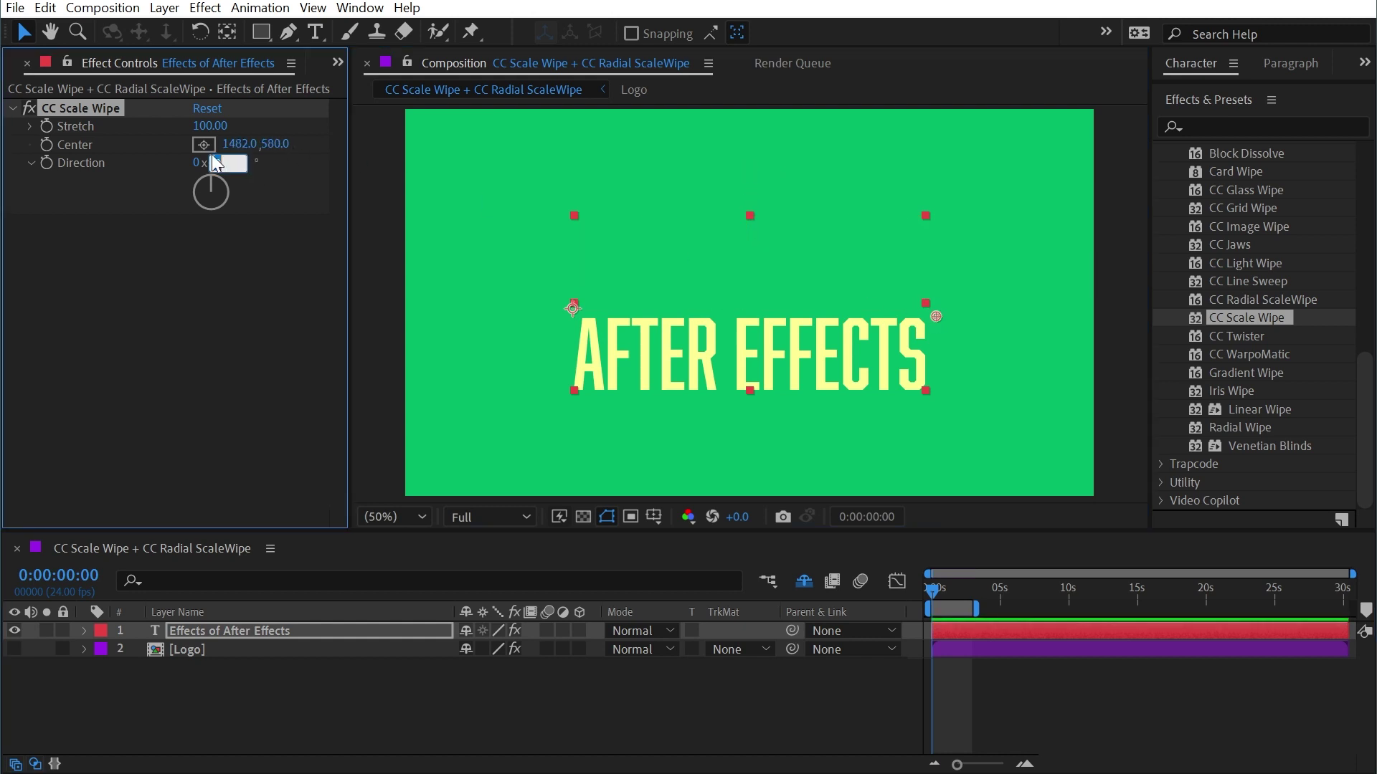
{"action": "type", "text": "90"}
{"action": "key", "text": "Return"}
{"action": "left_click_drag", "start_coordinate": [936, 316], "coordinate": [746, 314]}
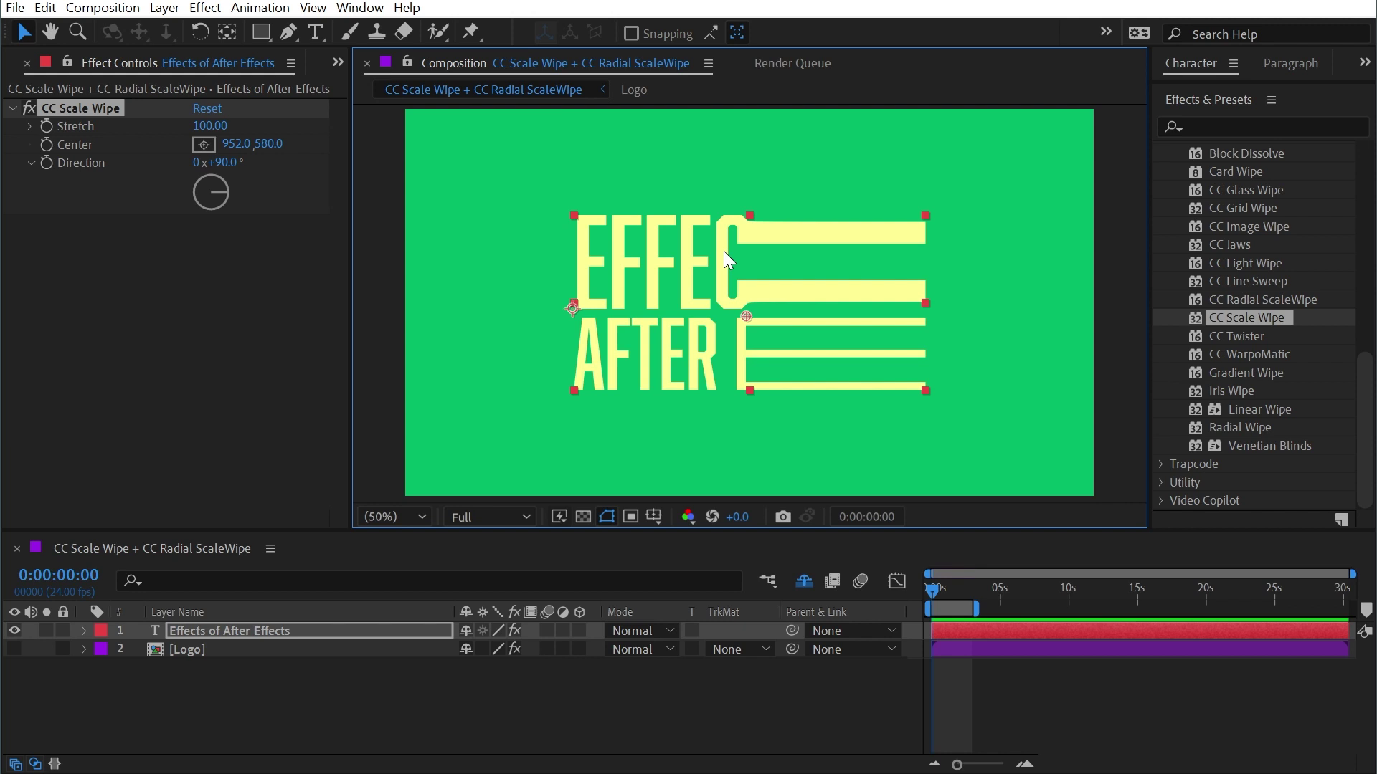
Cut CC Scale Wipe from the text layer and pre-compose that layer as Text
{"action": "left_click", "coordinate": [231, 644]}
{"action": "left_click", "coordinate": [231, 635]}
{"action": "left_click", "coordinate": [81, 108]}
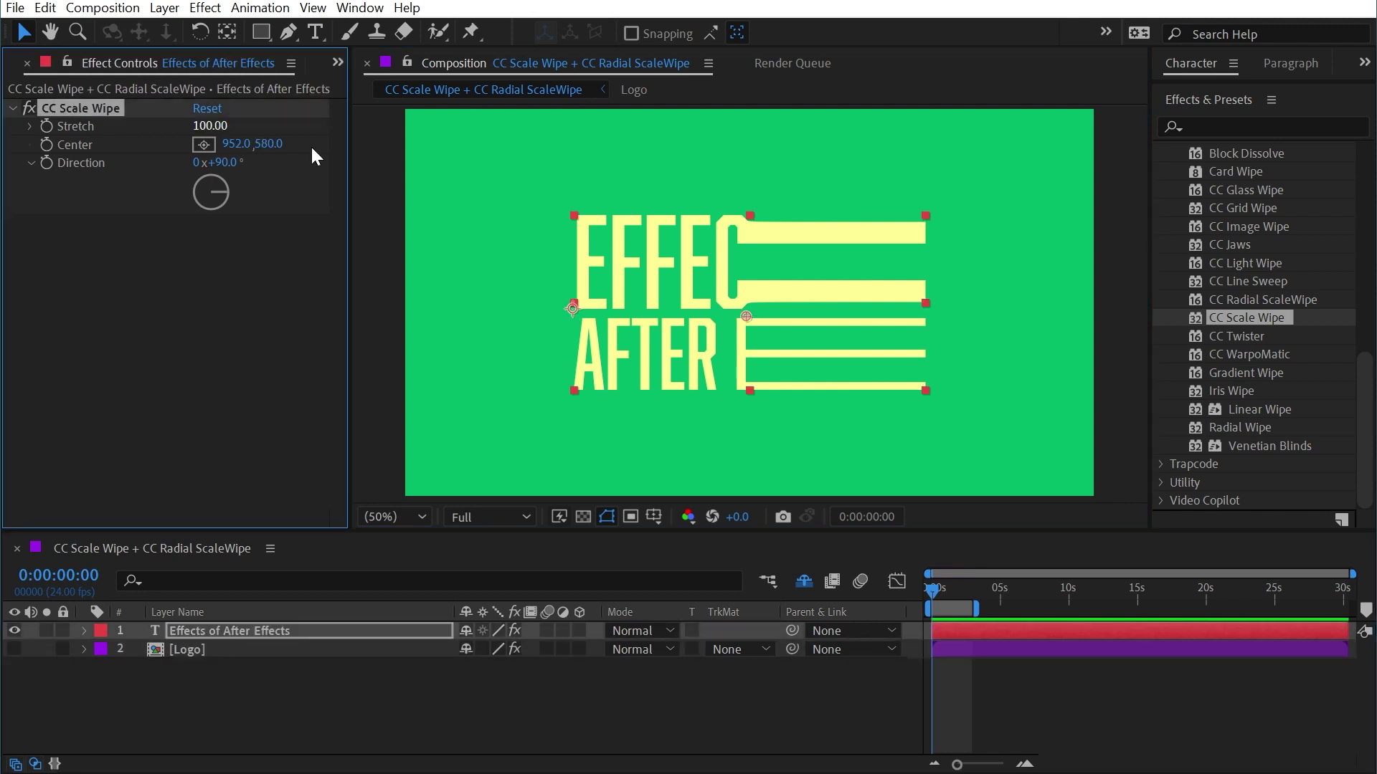
{"action": "key", "text": "Delete"}
{"action": "left_click", "coordinate": [751, 284]}
{"action": "key", "text": "ctrl+shift+c"}
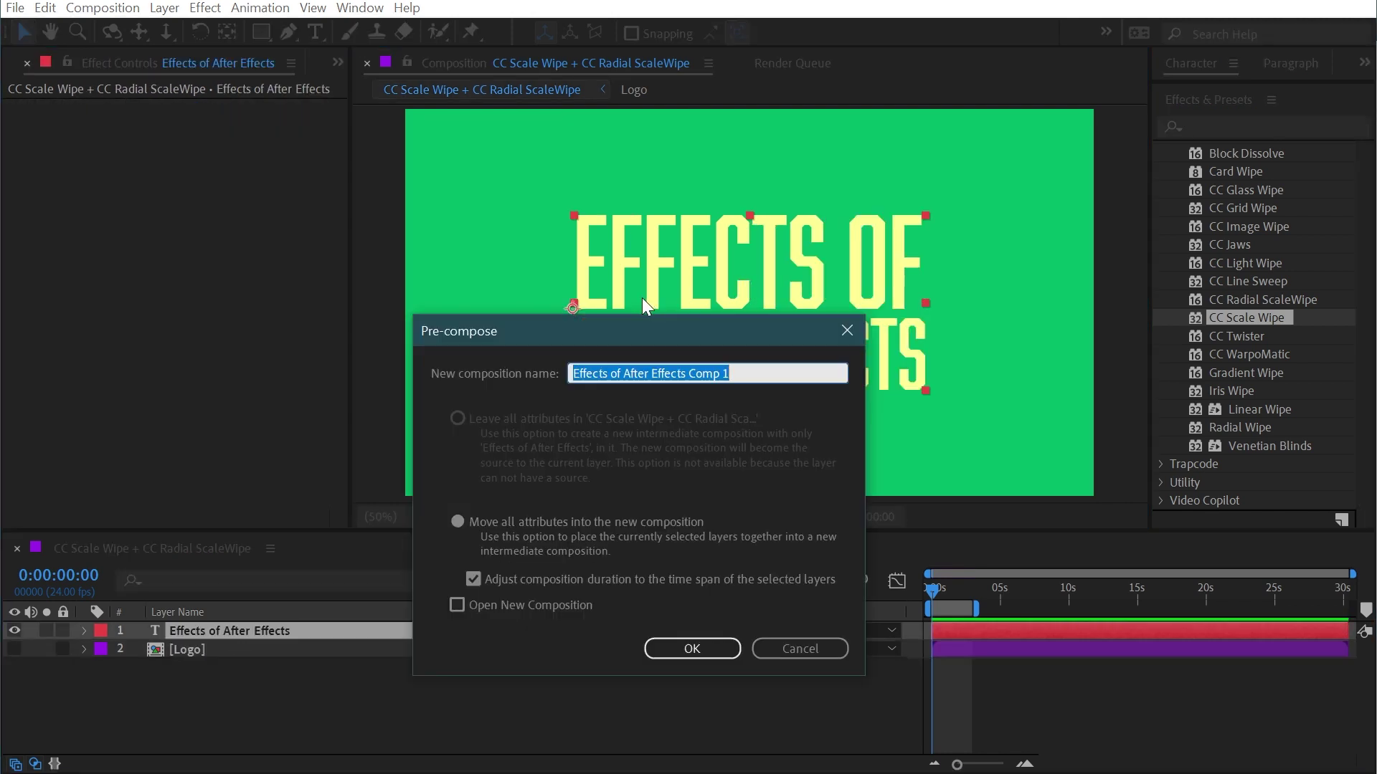
{"action": "type", "text": "Text"}
{"action": "left_click", "coordinate": [692, 649]}
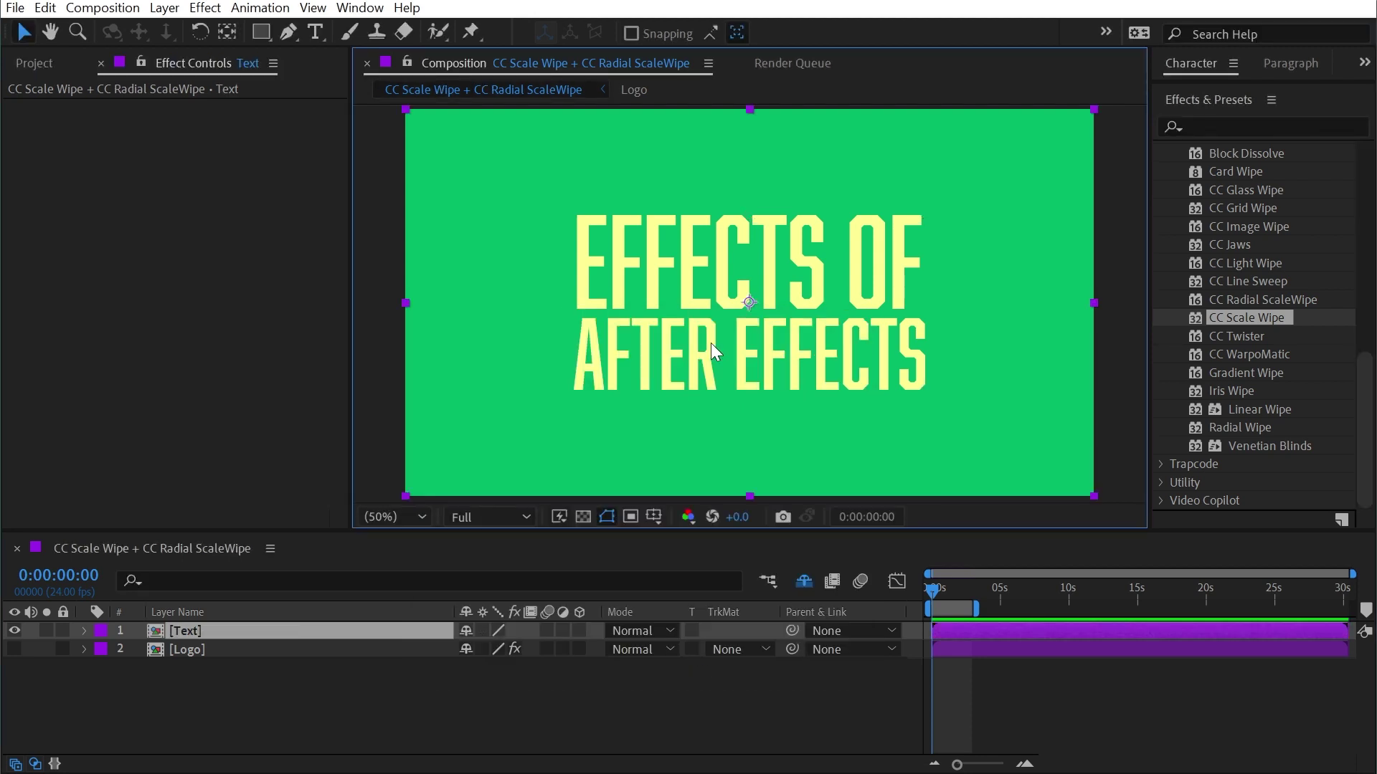
Reapply CC Scale Wipe to the Text pre-comp with Stretch 6.90 and Center 1492, 580
{"action": "key", "text": "ctrl+alt+shift+e"}
{"action": "left_click_drag", "start_coordinate": [746, 316], "coordinate": [825, 314]}
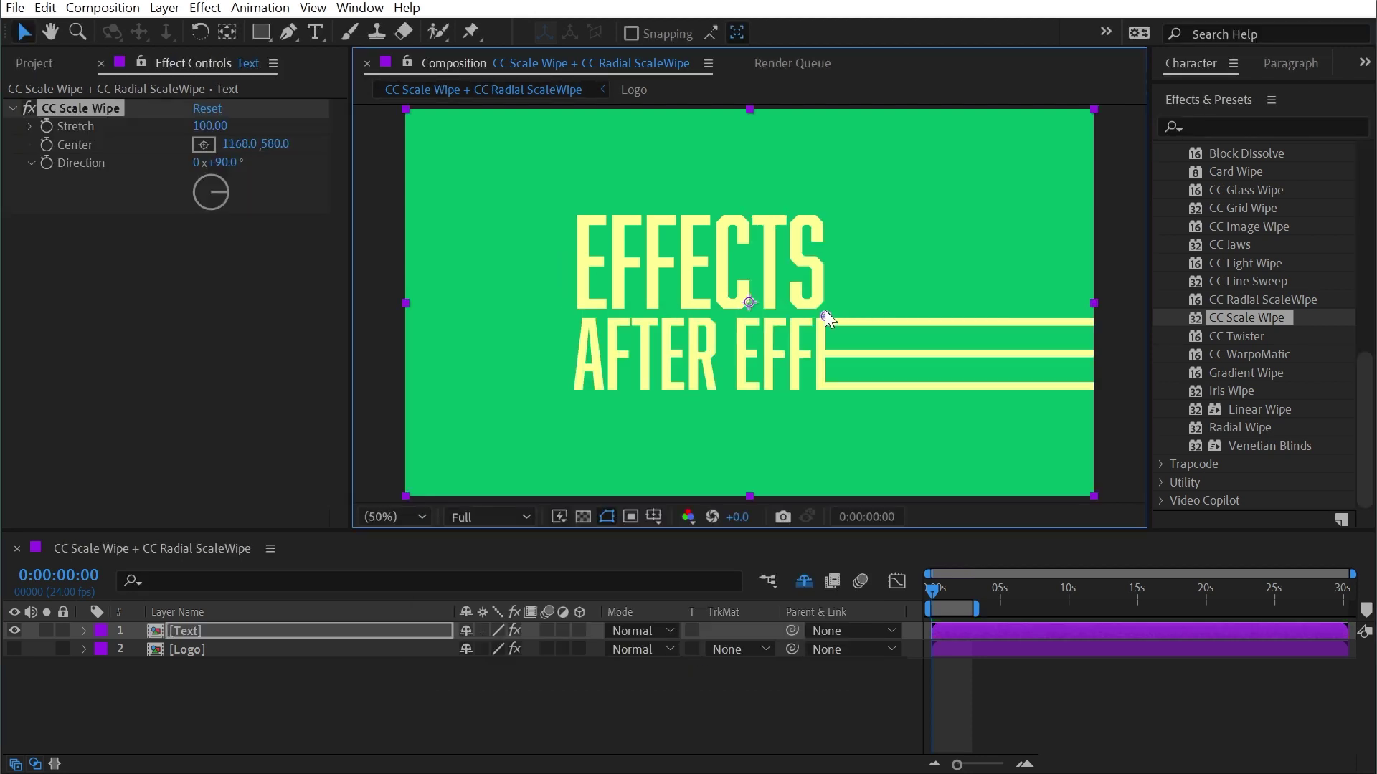
{"action": "left_click_drag", "start_coordinate": [213, 126], "coordinate": [122, 126]}
{"action": "left_click_drag", "start_coordinate": [822, 317], "coordinate": [938, 321]}
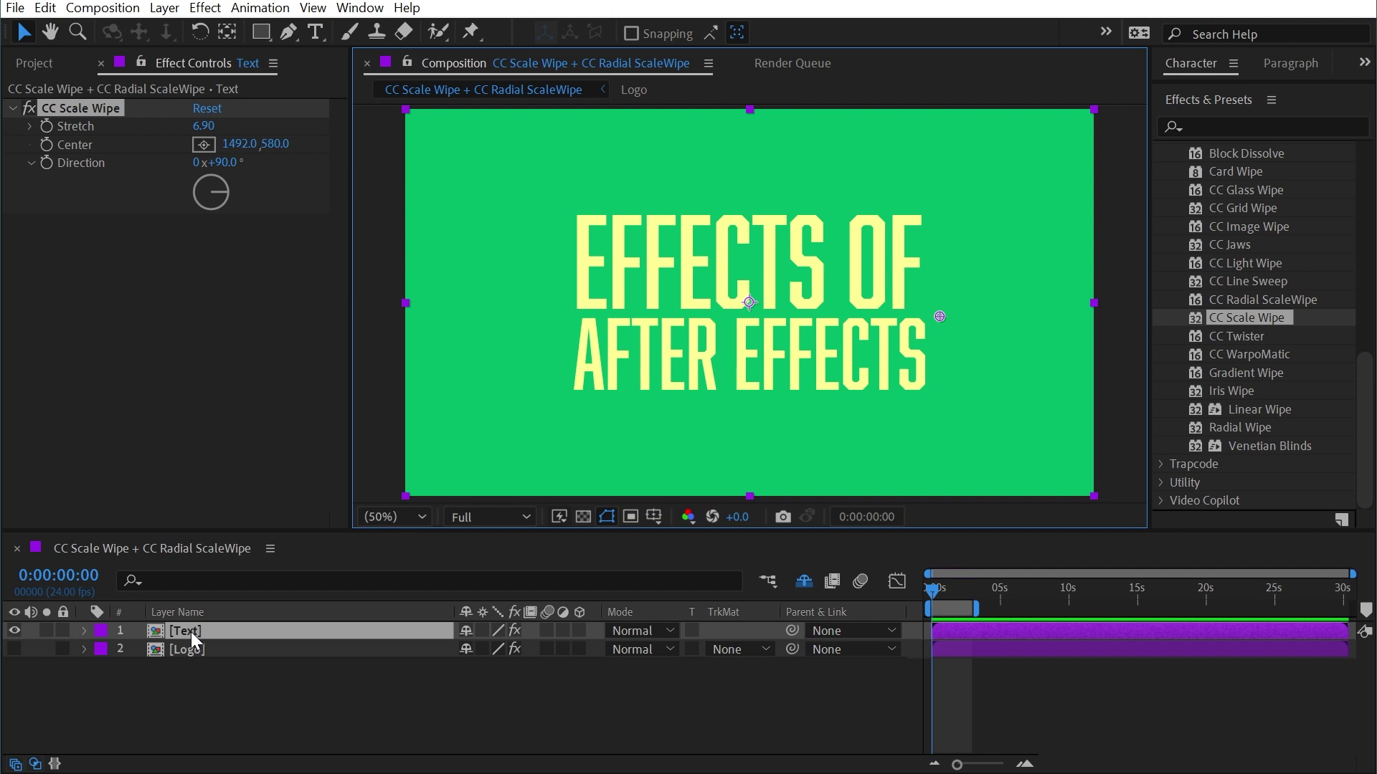
Hide the Text layer, show the Logo layer and turn off the Logo layer's CC Scale Wipe
{"action": "left_click", "coordinate": [191, 631]}
{"action": "left_click", "coordinate": [15, 631]}
{"action": "left_click", "coordinate": [15, 650]}
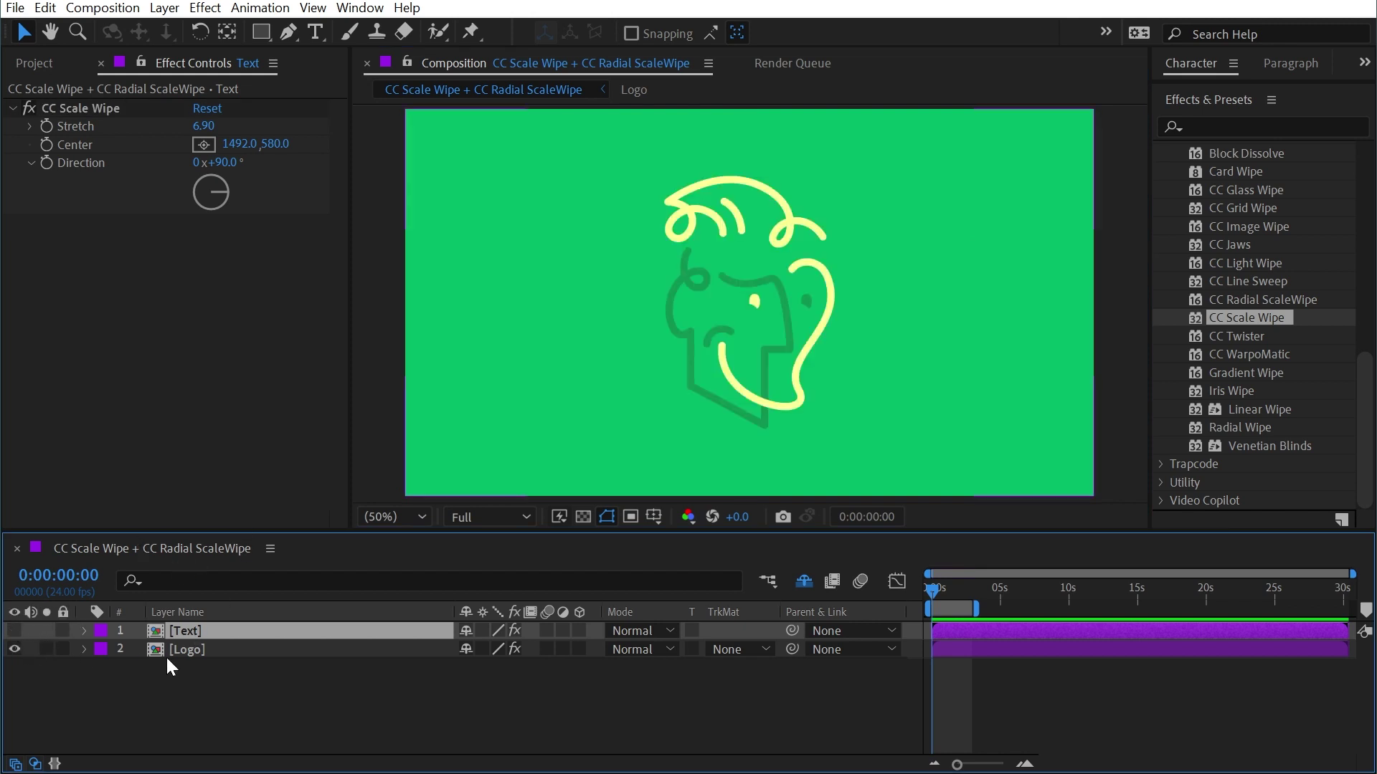
{"action": "left_click", "coordinate": [165, 649]}
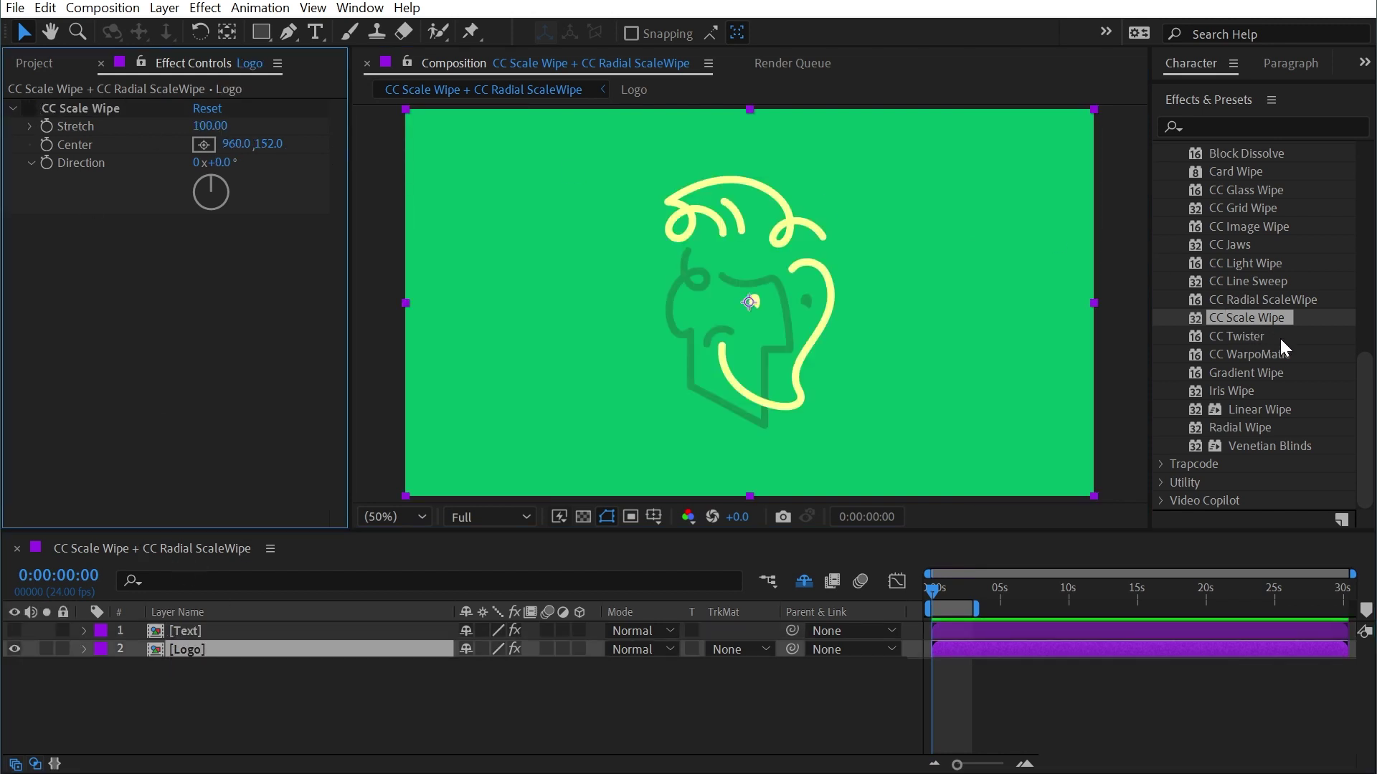
Try CC Radial ScaleWipe on the Logo layer with Reverse Transition on and Completion at 68%, and delete the effect
{"action": "left_click_drag", "start_coordinate": [1275, 298], "coordinate": [705, 295]}
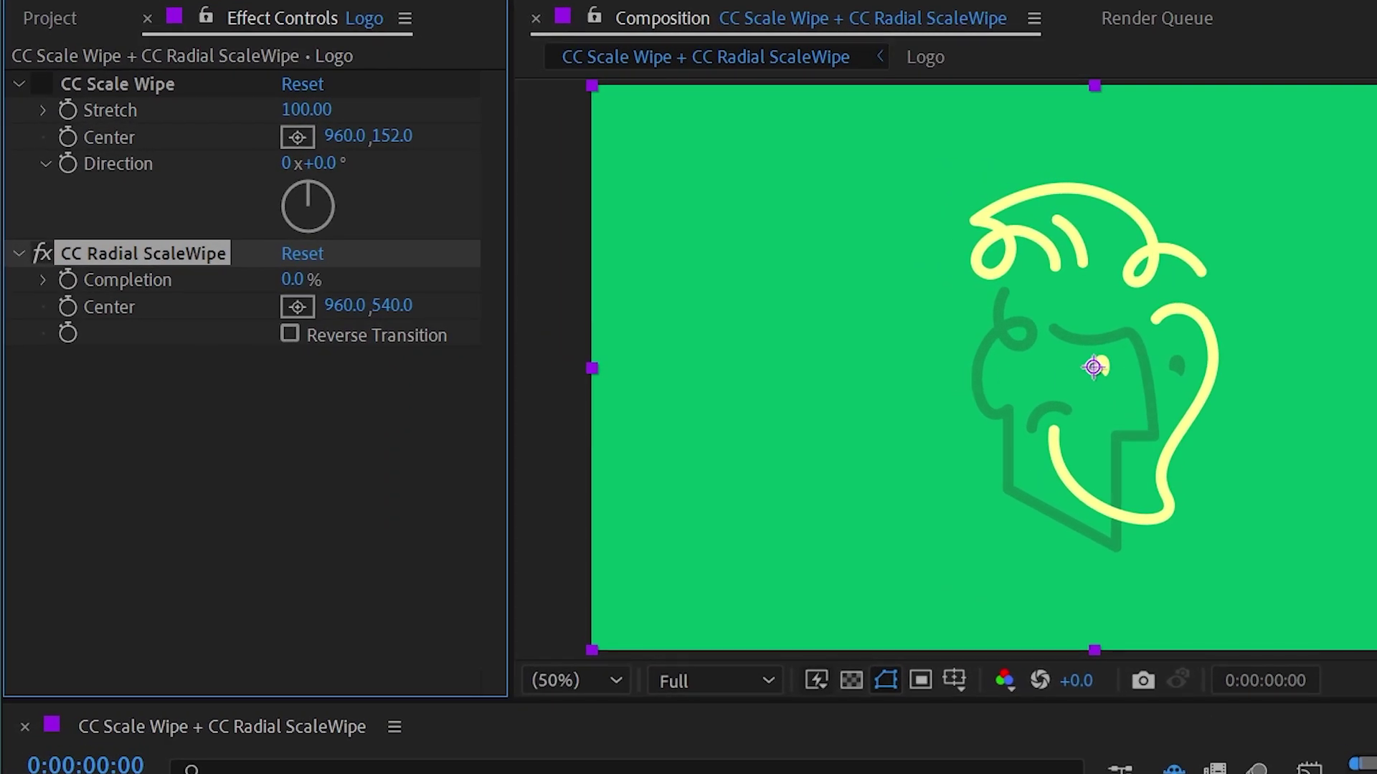
{"action": "mouse_move", "coordinate": [302, 281]}
{"action": "left_mouse_down"}
{"action": "mouse_move", "coordinate": [287, 283]}
{"action": "mouse_move", "coordinate": [461, 295]}
{"action": "mouse_move", "coordinate": [790, 352]}
{"action": "mouse_move", "coordinate": [631, 358]}
{"action": "mouse_move", "coordinate": [646, 359]}
{"action": "left_mouse_up"}
{"action": "left_click_drag", "start_coordinate": [845, 375], "coordinate": [1039, 377]}
{"action": "left_click", "coordinate": [303, 253]}
{"action": "left_click_drag", "start_coordinate": [349, 276], "coordinate": [405, 276]}
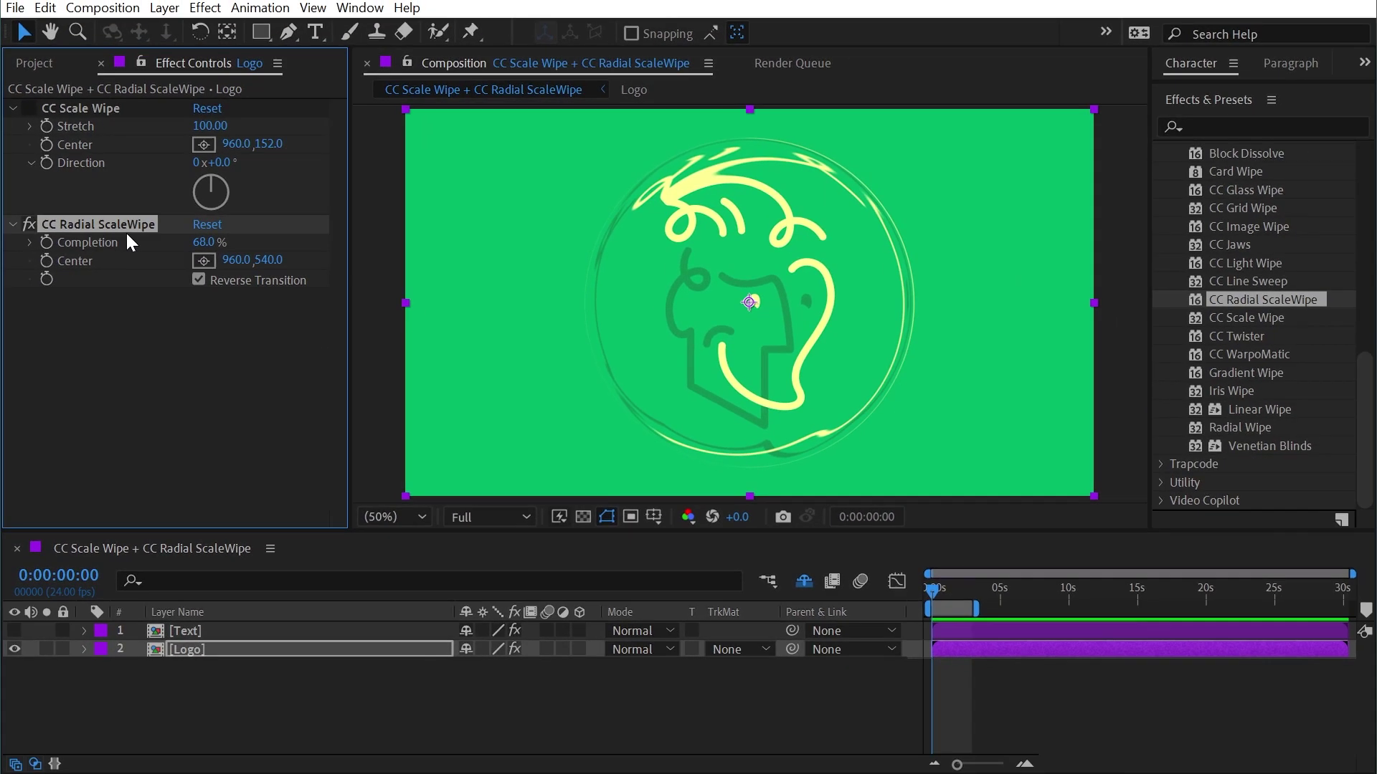
{"action": "key", "text": "Delete"}
Add an adjustment layer above Text with CC Radial ScaleWipe, Reverse Transition on and Completion at 79%
{"action": "left_click", "coordinate": [225, 638]}
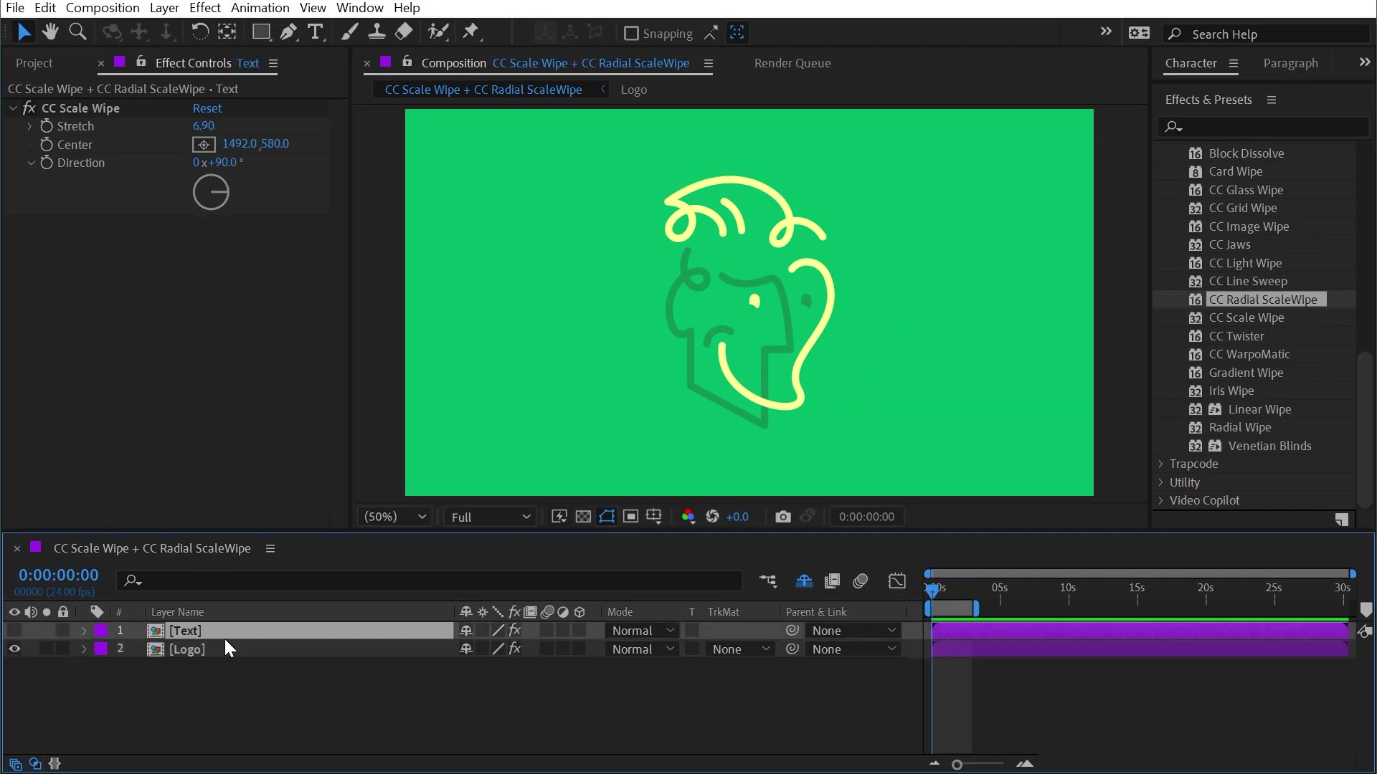
{"action": "key", "text": "ctrl+alt+y"}
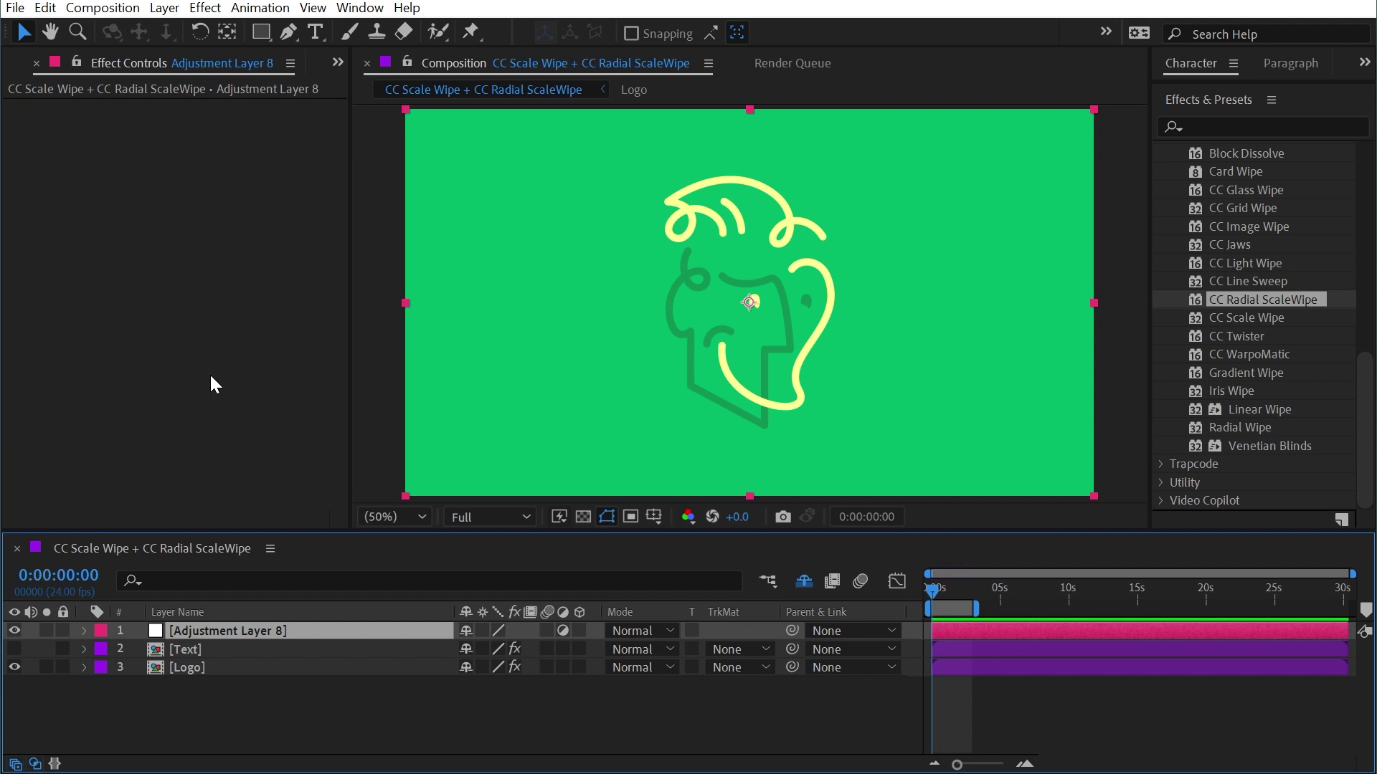
{"action": "left_click_drag", "start_coordinate": [1284, 294], "coordinate": [248, 634]}
{"action": "left_click_drag", "start_coordinate": [202, 128], "coordinate": [329, 161]}
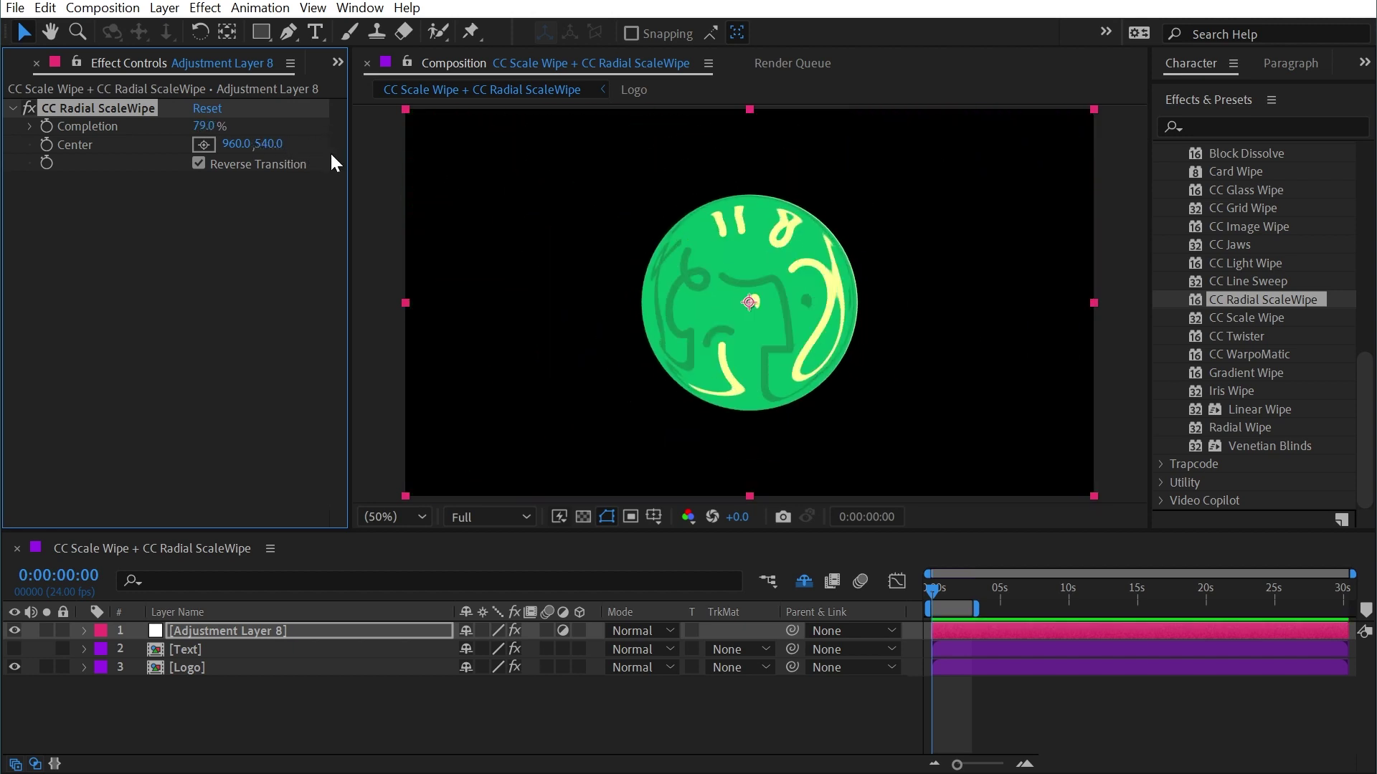